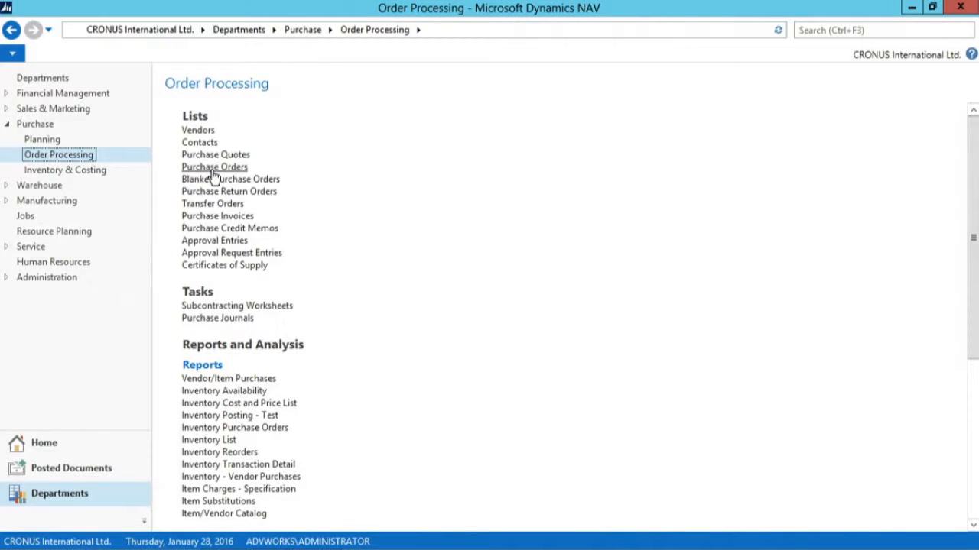
# Create a new purchase order for the vendor Progressive Home Furnishings.
pyautogui.click(214, 167)
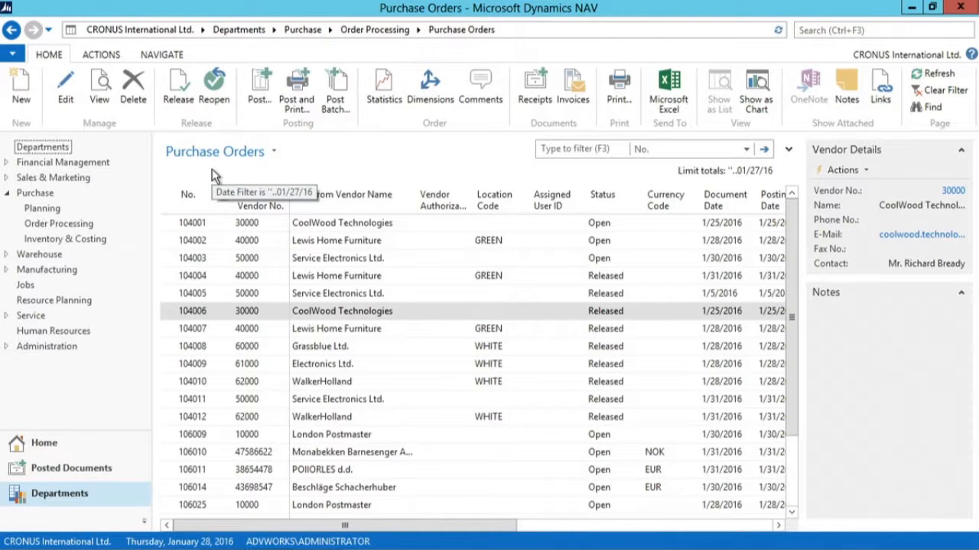
pyautogui.click(22, 88)
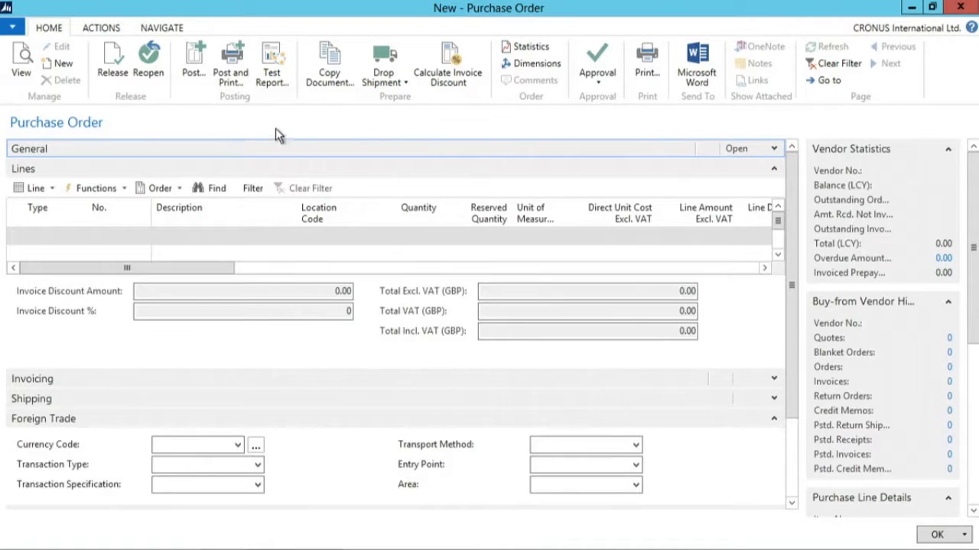
pyautogui.click(774, 148)
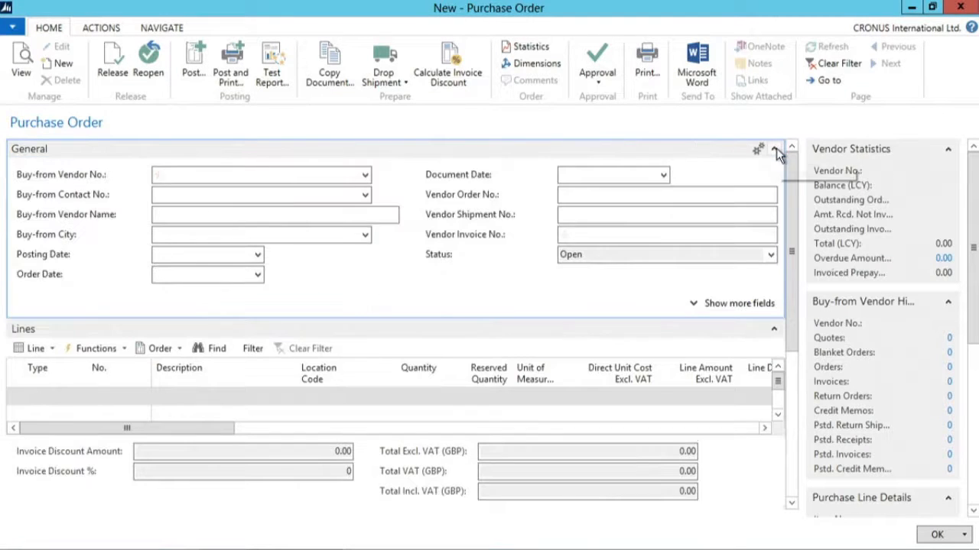
pyautogui.click(365, 175)
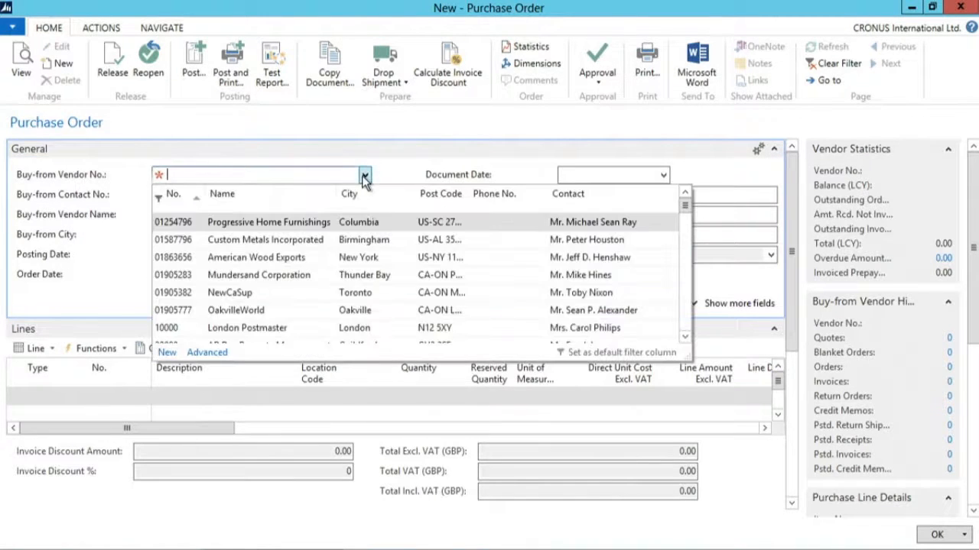
pyautogui.click(292, 223)
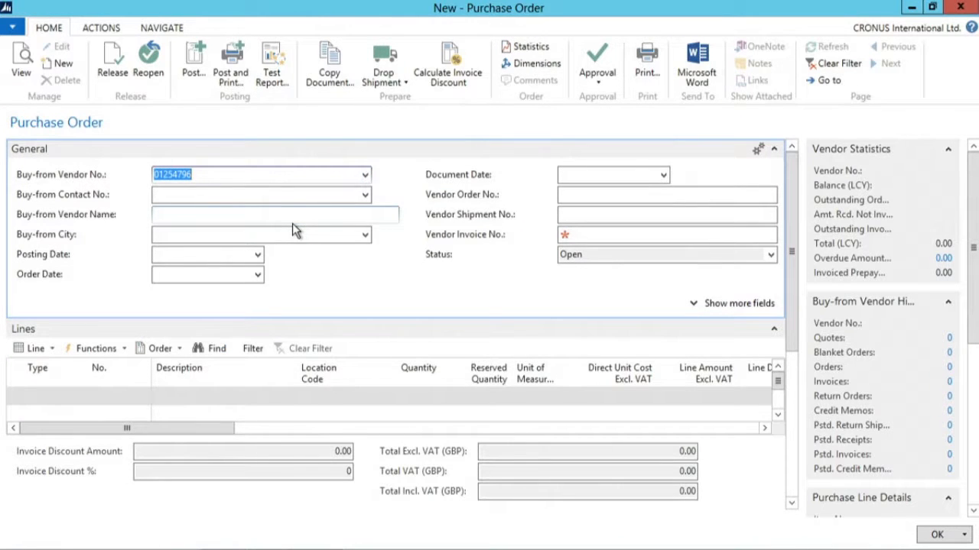
pyautogui.press('Tab')
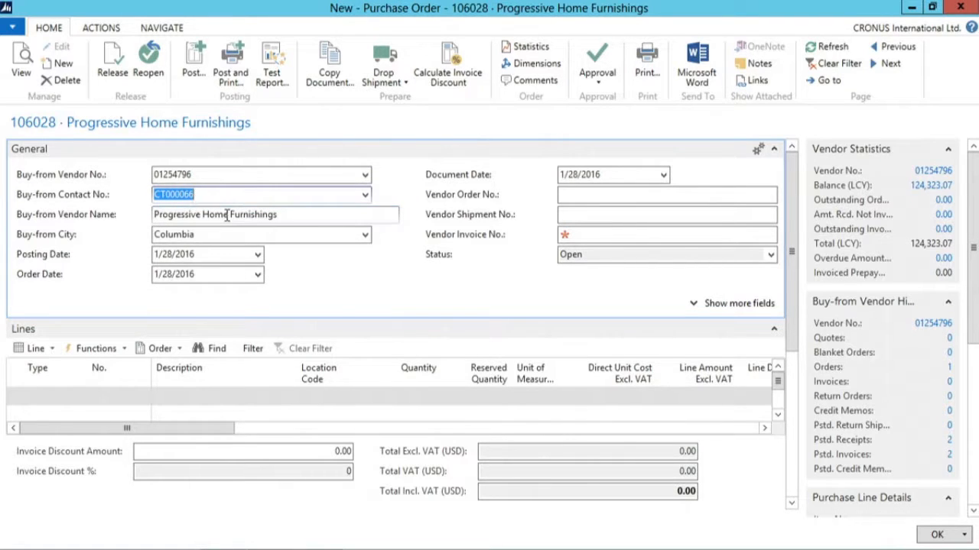
# Enter 123456789 as the vendor invoice number in the order's general information.
pyautogui.click(583, 234)
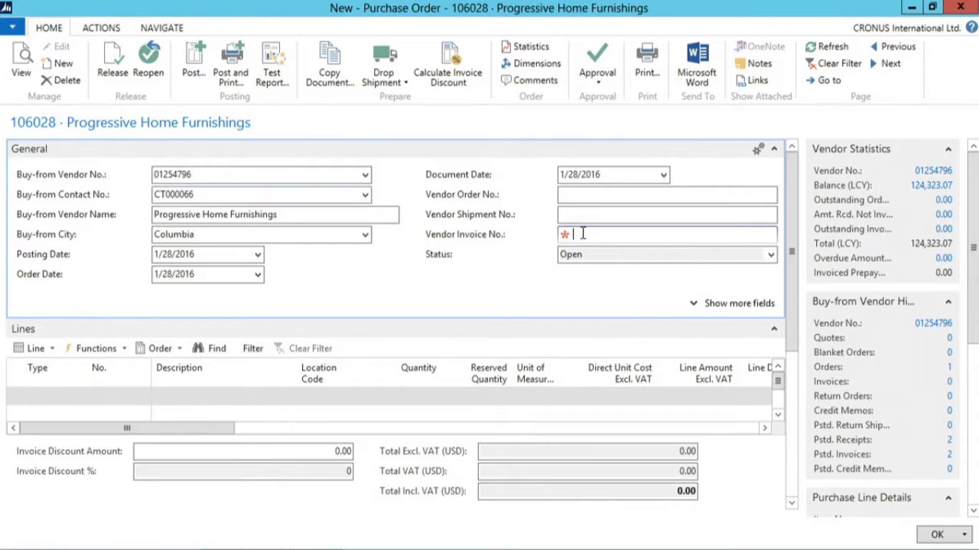
pyautogui.write('123456789')
pyautogui.press('Tab')
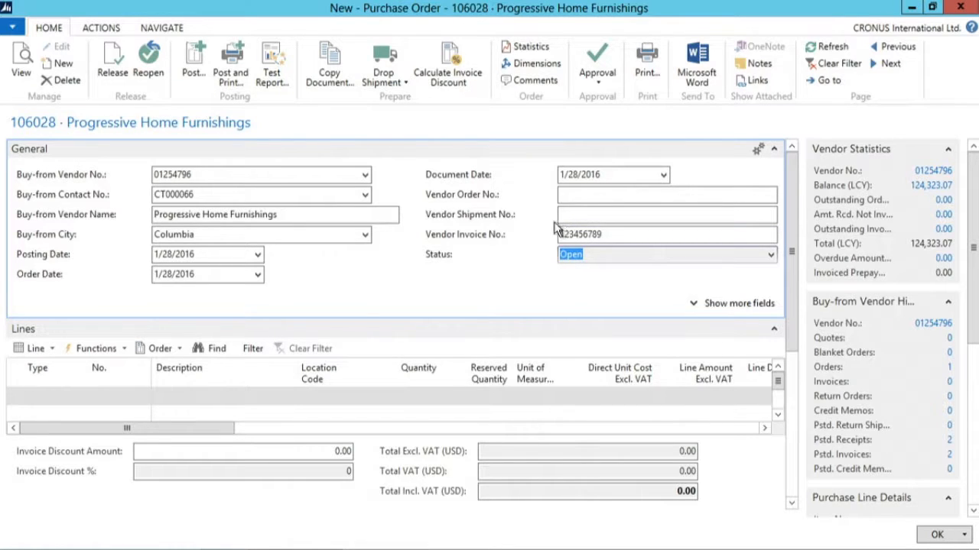
# Add an Item line to the purchase order for item 1000, Bicycle.
pyautogui.click(775, 152)
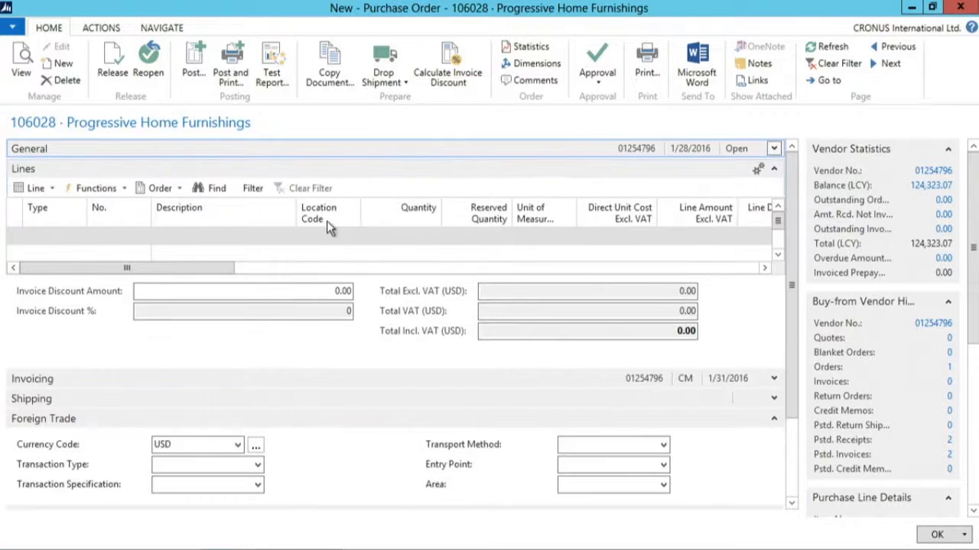
pyautogui.click(80, 238)
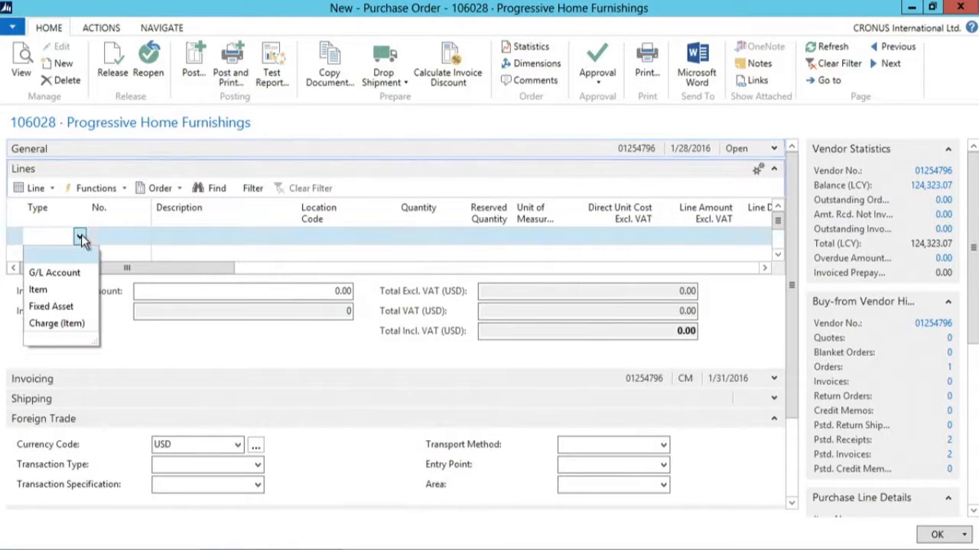
pyautogui.click(55, 290)
pyautogui.click(144, 236)
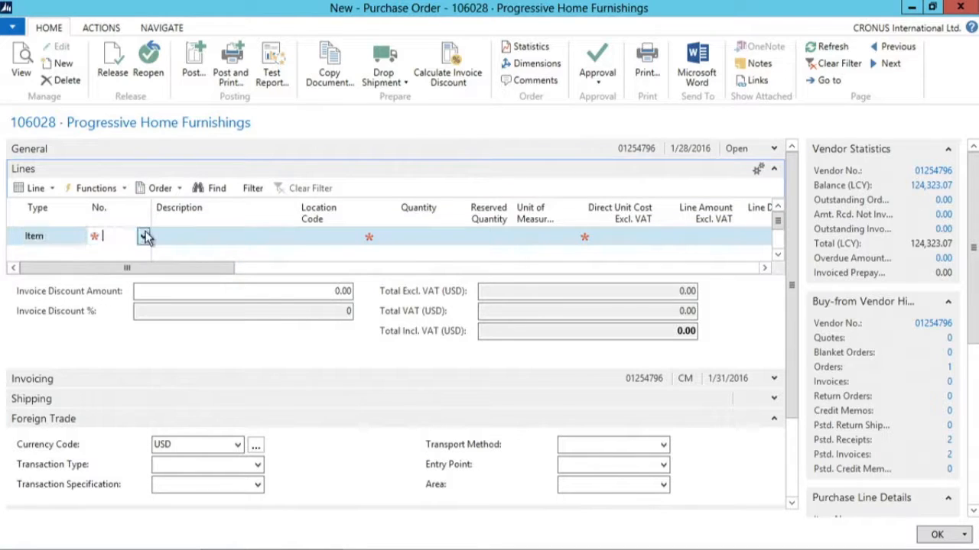
pyautogui.click(162, 286)
pyautogui.press('Tab')
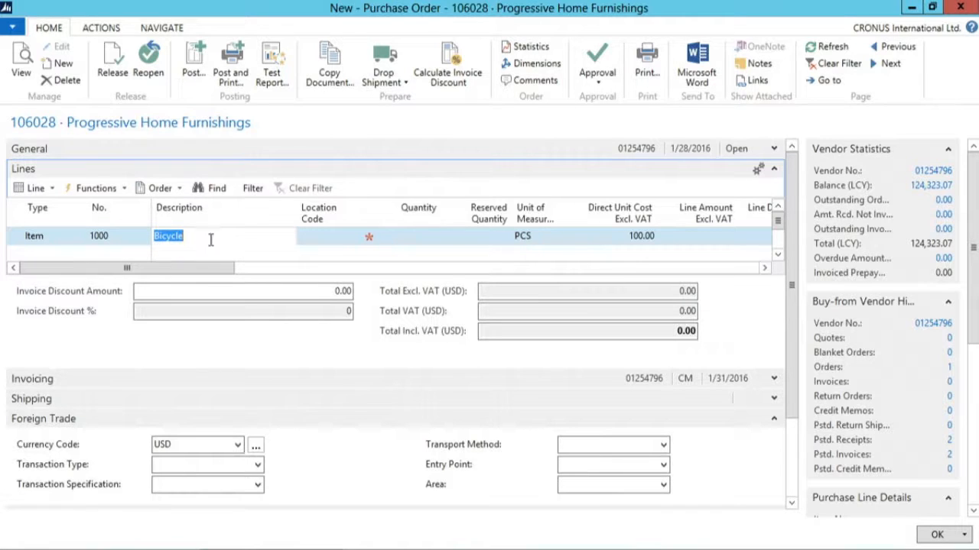
# Set the Bicycle line's location code to BLUE and its quantity to 10.
pyautogui.click(345, 243)
pyautogui.click(354, 237)
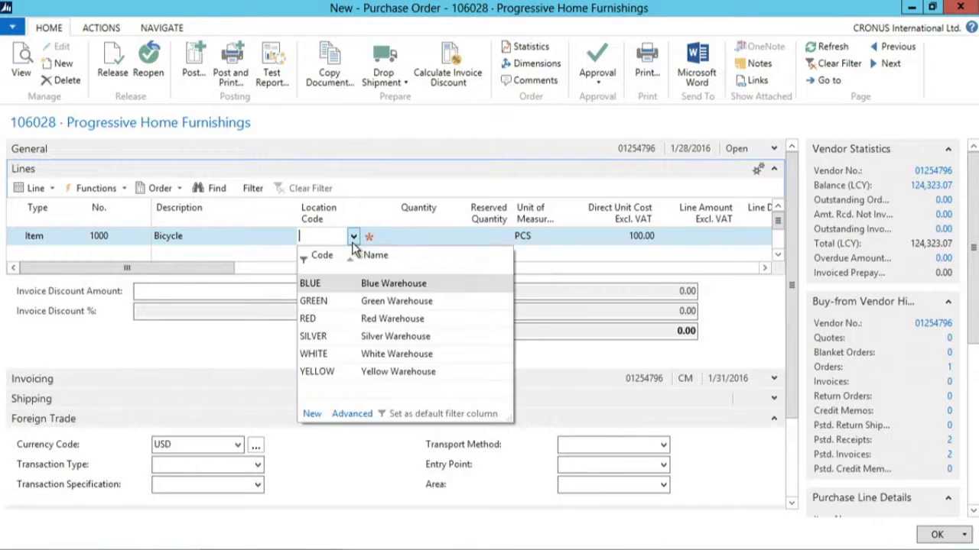
pyautogui.click(335, 286)
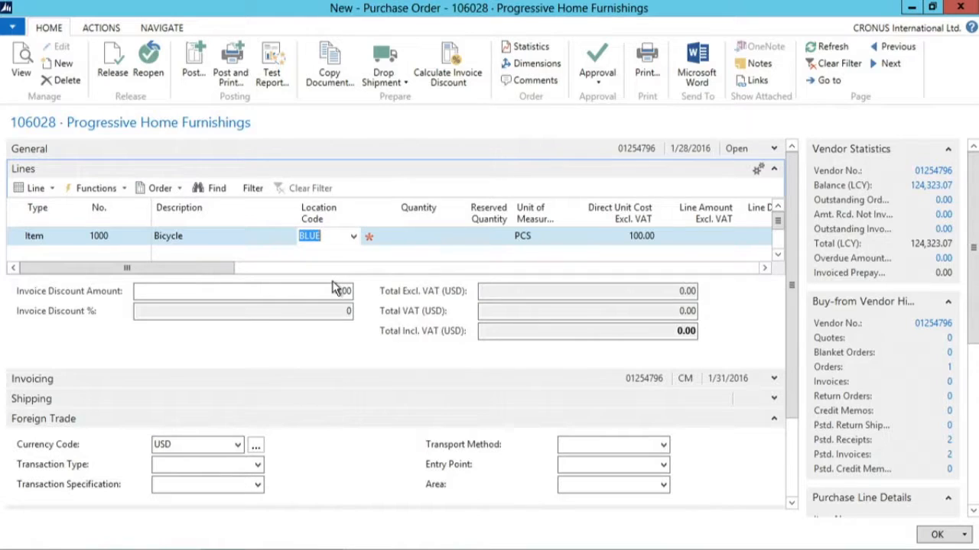
pyautogui.press('Tab')
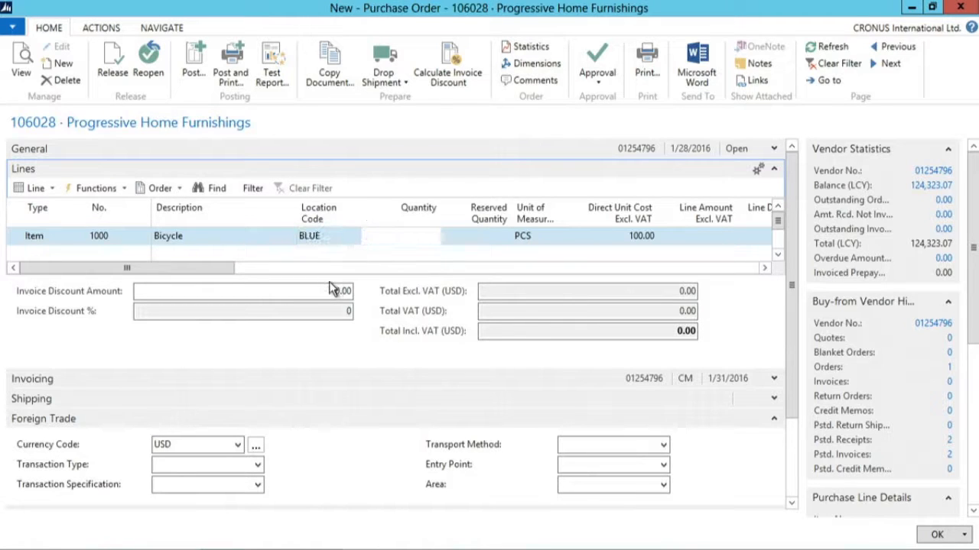
pyautogui.write('10')
pyautogui.press('Tab')
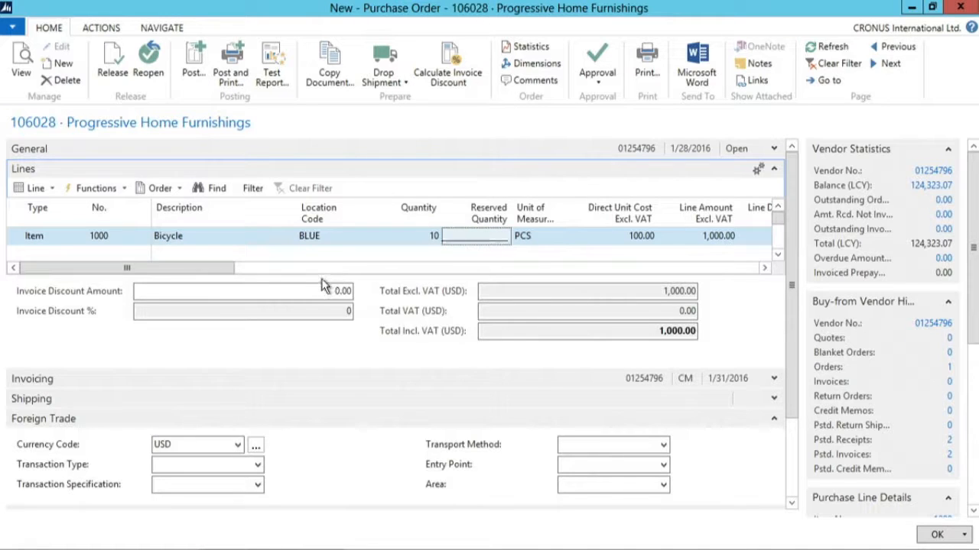
# Post the purchase order with the Receive option only.
pyautogui.moveTo(210, 269); pyautogui.dragTo(327, 272)
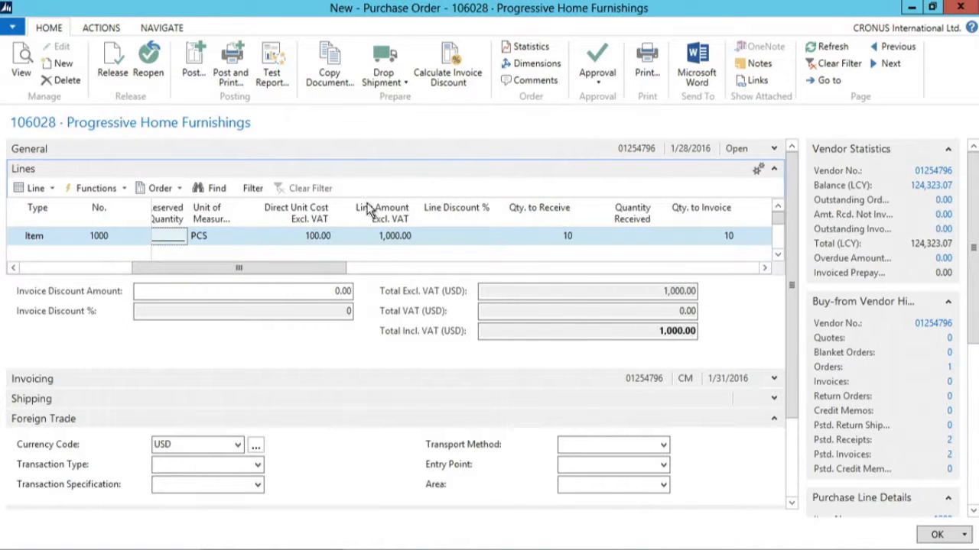
pyautogui.moveTo(317, 273); pyautogui.dragTo(357, 276)
pyautogui.click(196, 237)
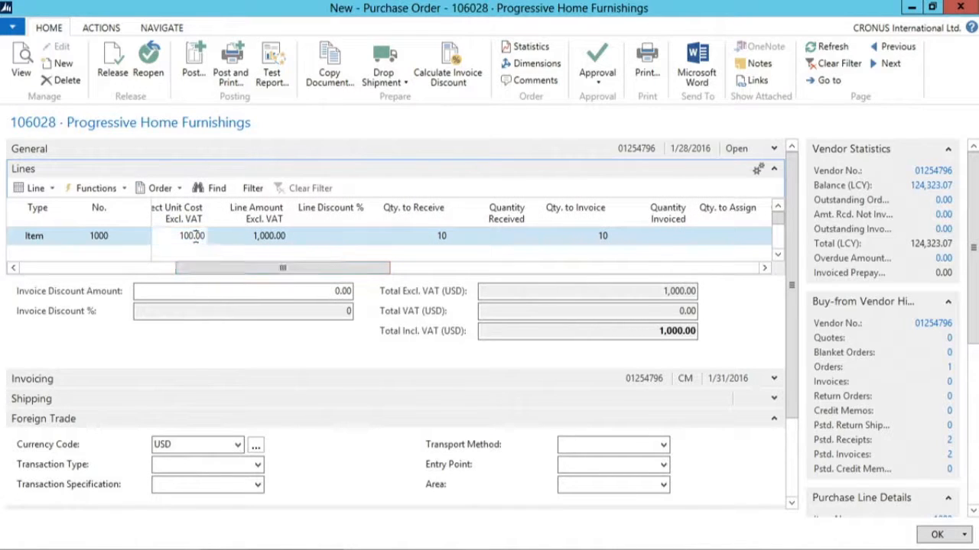
pyautogui.moveTo(359, 273); pyautogui.dragTo(383, 273)
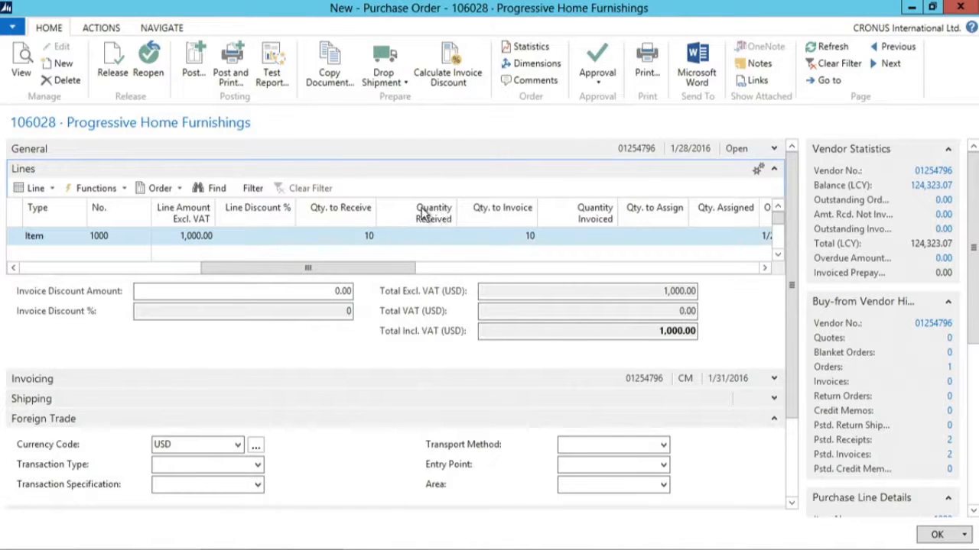
pyautogui.click(197, 64)
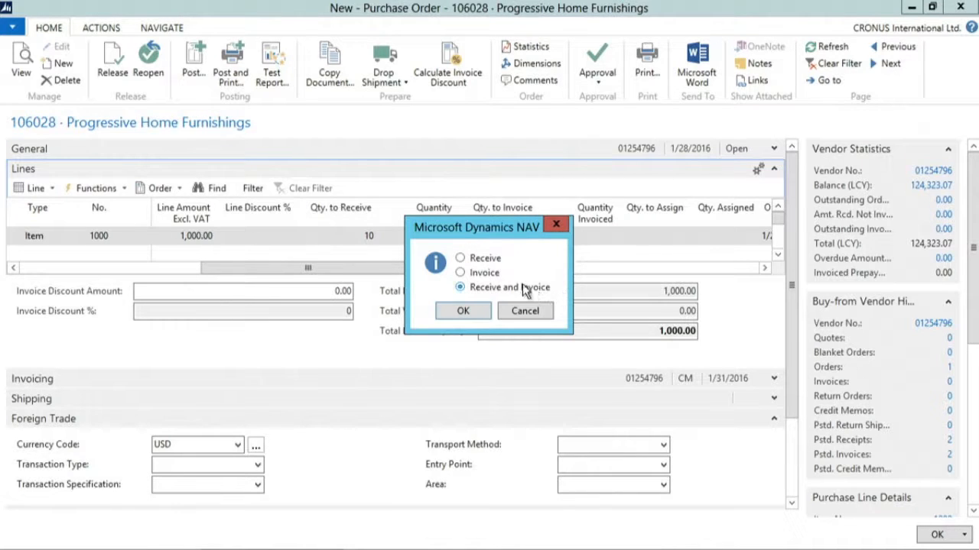
pyautogui.click(481, 262)
pyautogui.moveTo(487, 227); pyautogui.dragTo(449, 295)
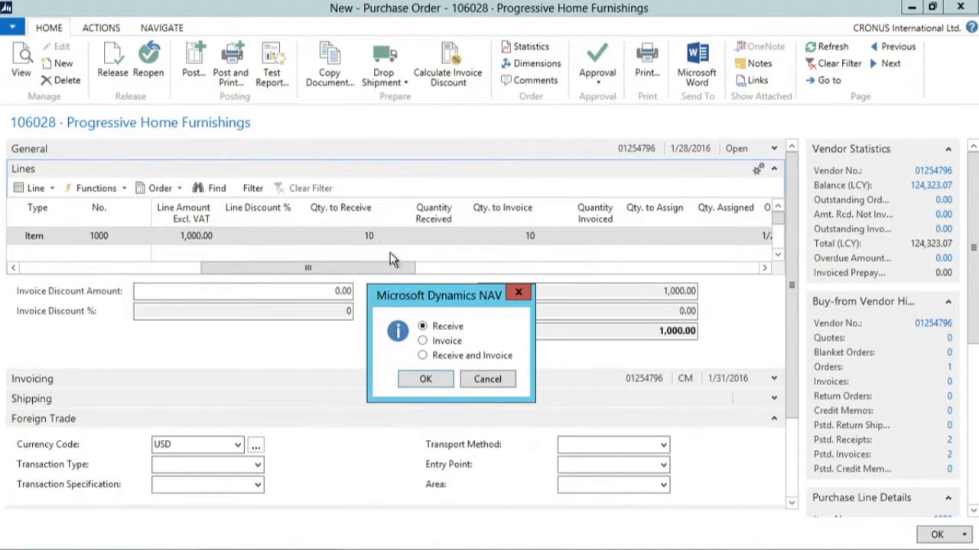
pyautogui.moveTo(454, 297); pyautogui.dragTo(470, 261)
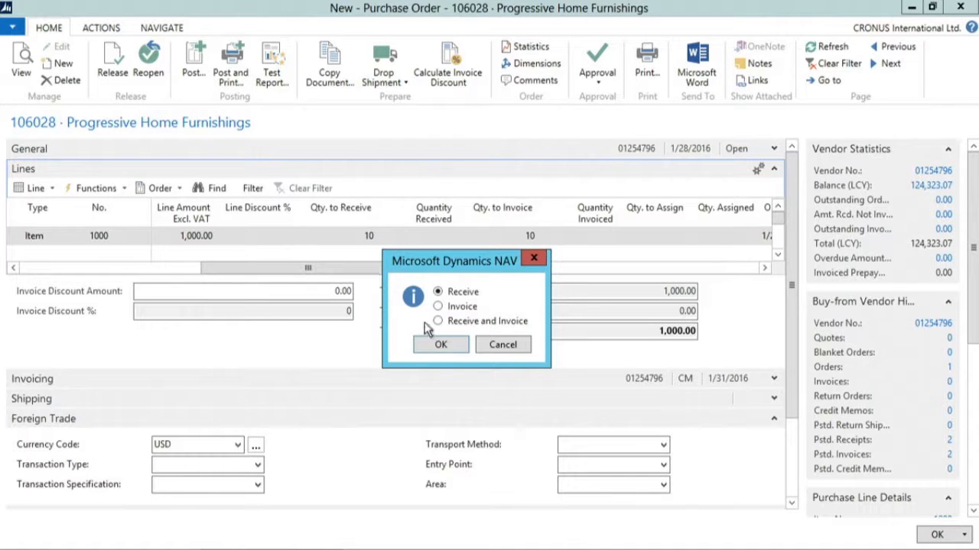
pyautogui.click(441, 346)
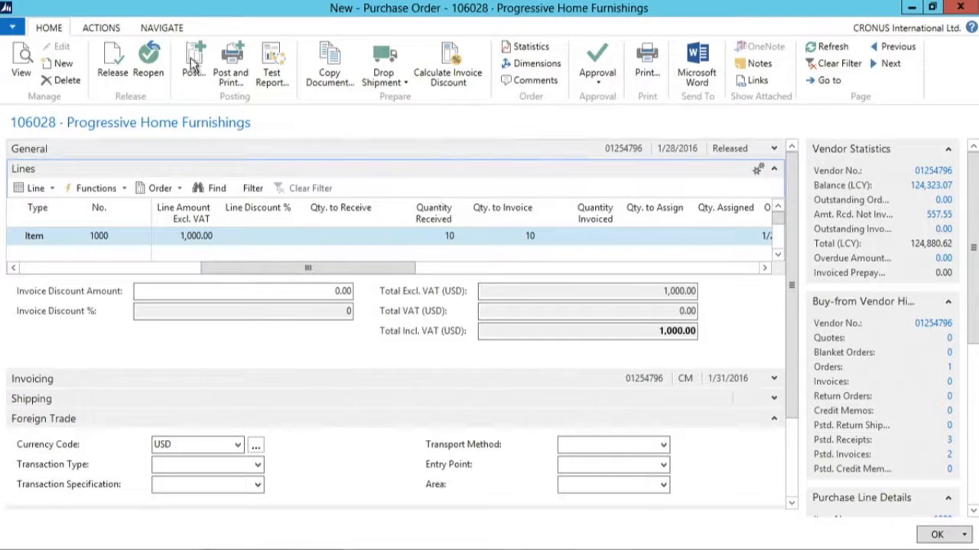
# View the posted purchase receipts linked to this order, then close the list.
pyautogui.click(162, 29)
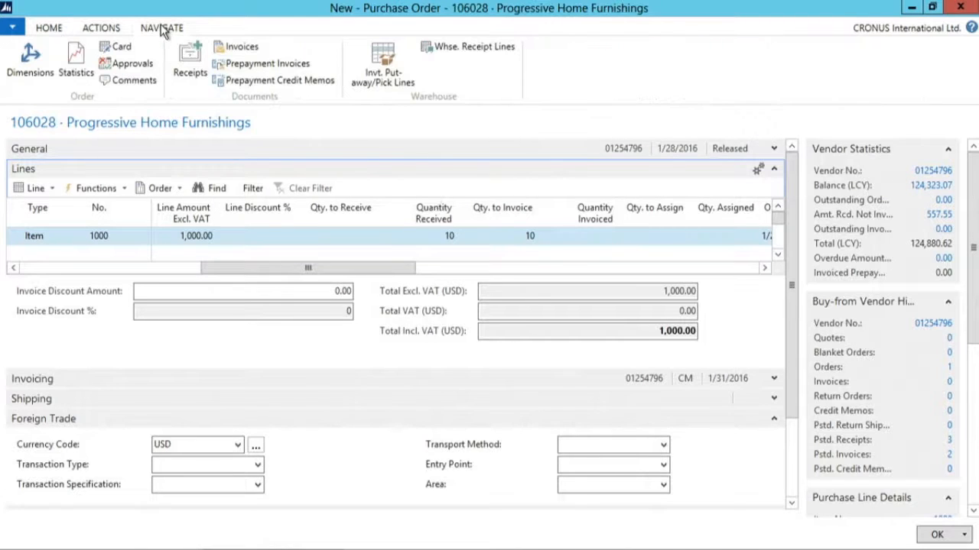
pyautogui.click(188, 59)
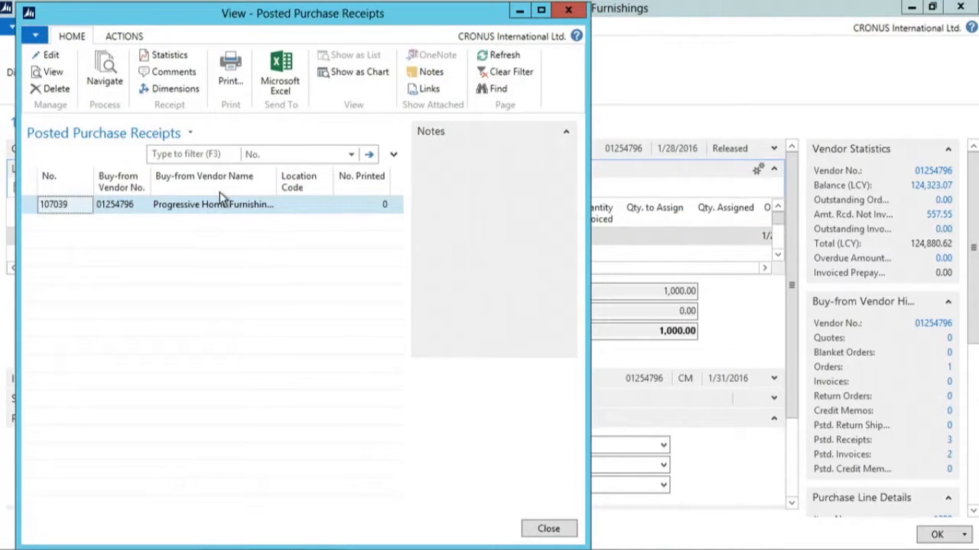
pyautogui.click(568, 9)
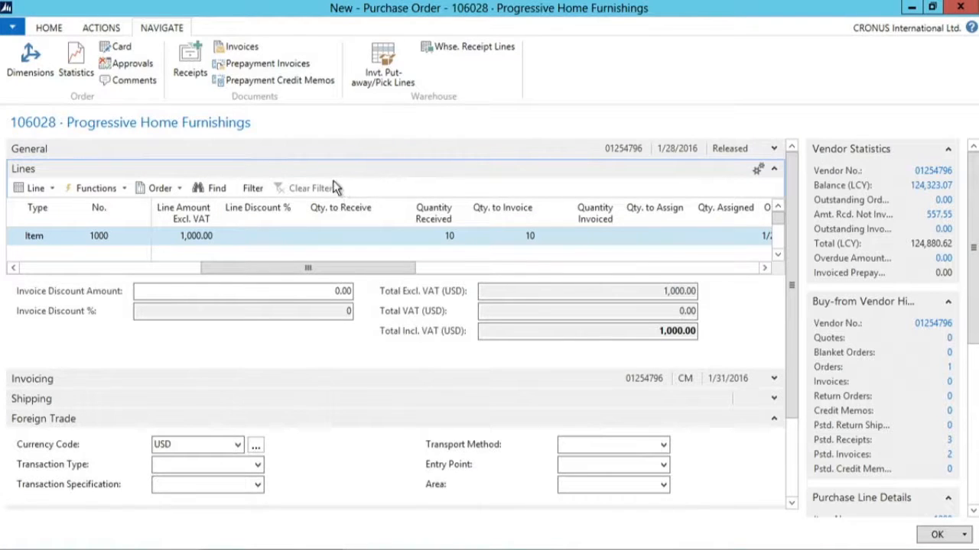
# Try to post the received purchase order with the Invoice option.
pyautogui.click(45, 28)
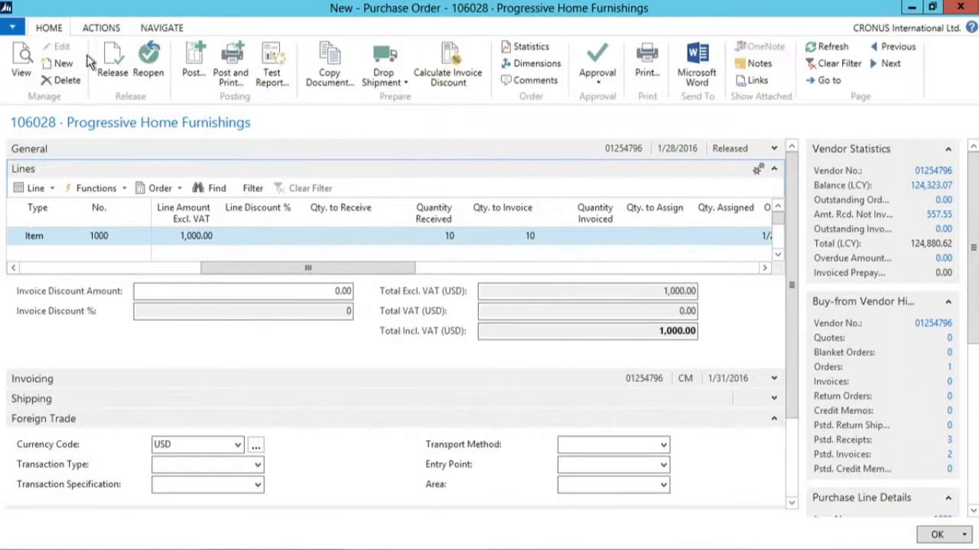
pyautogui.click(196, 64)
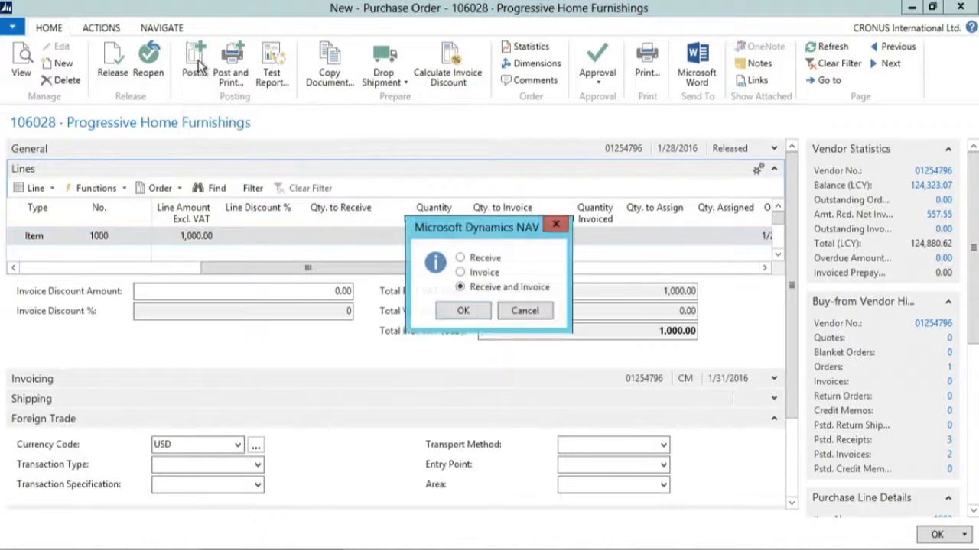
pyautogui.click(462, 273)
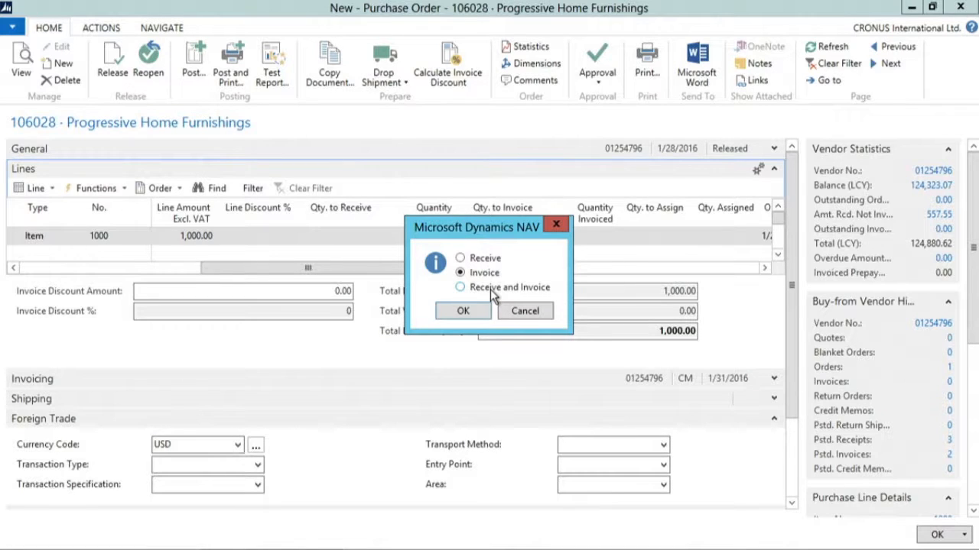
pyautogui.click(464, 310)
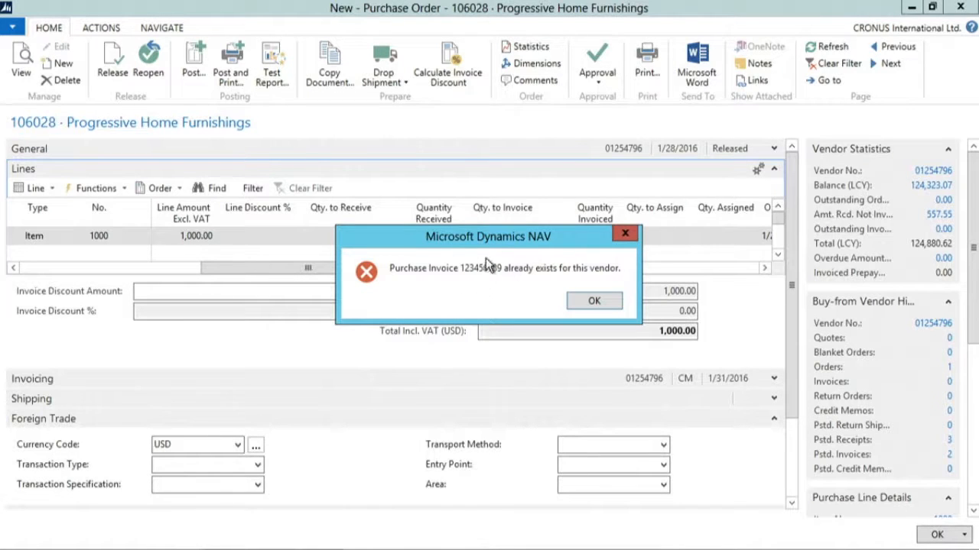
pyautogui.click(595, 302)
# Change the order's vendor invoice number to 123456780.
pyautogui.click(774, 149)
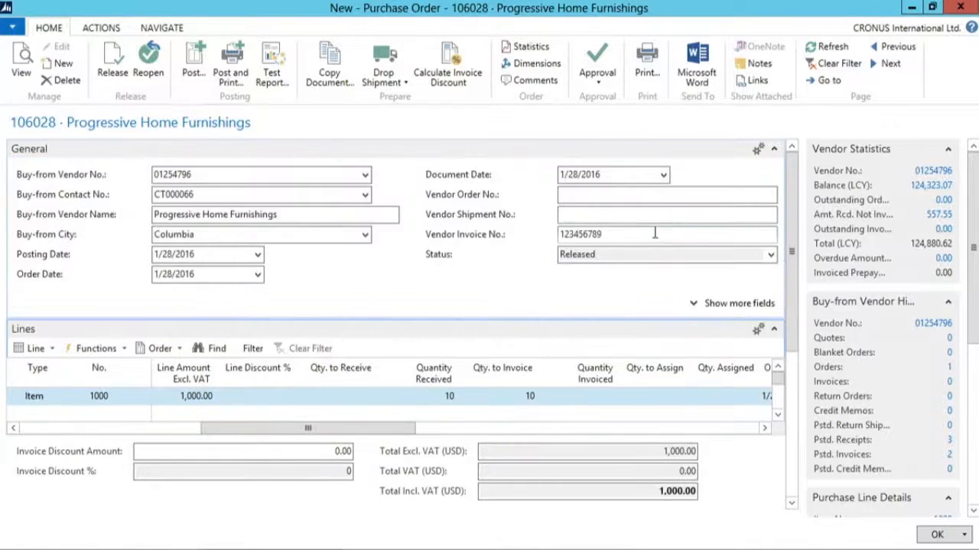
pyautogui.click(590, 234)
pyautogui.doubleClick(590, 234)
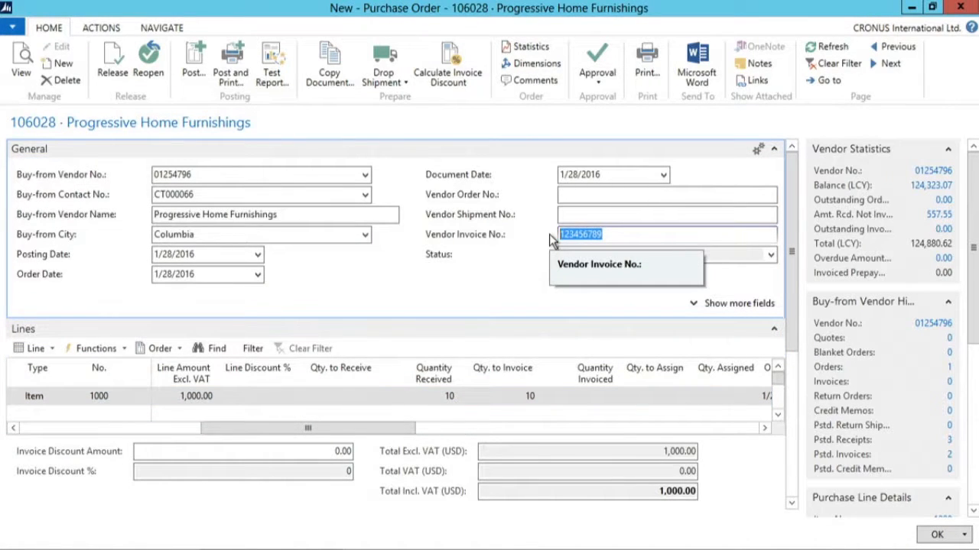
pyautogui.click(619, 234)
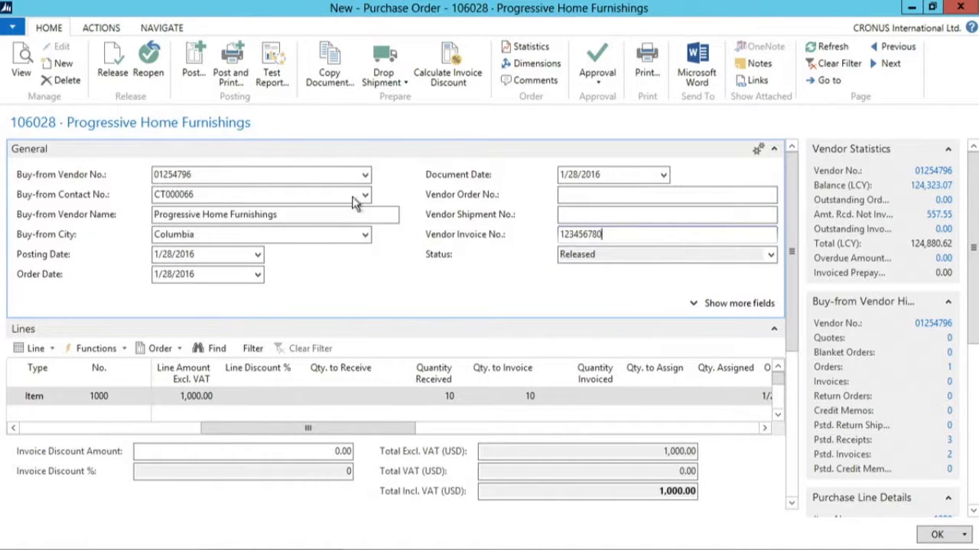
# Post the purchase order with the Invoice option using the revised vendor invoice number.
pyautogui.click(193, 57)
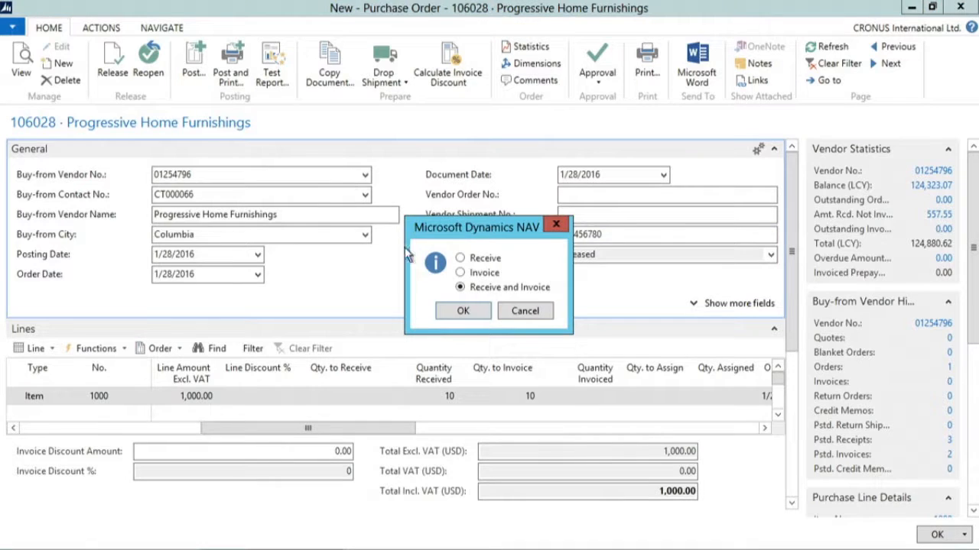
pyautogui.click(471, 276)
pyautogui.click(466, 312)
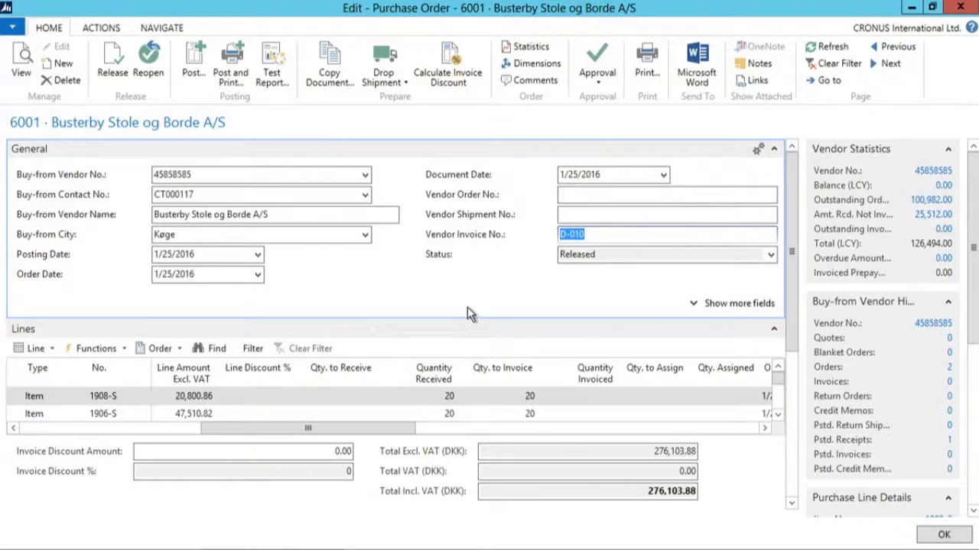
# Close the purchase order, open the newest posted purchase invoice for Progressive Home Furnishings and review its lines.
pyautogui.press('Escape')
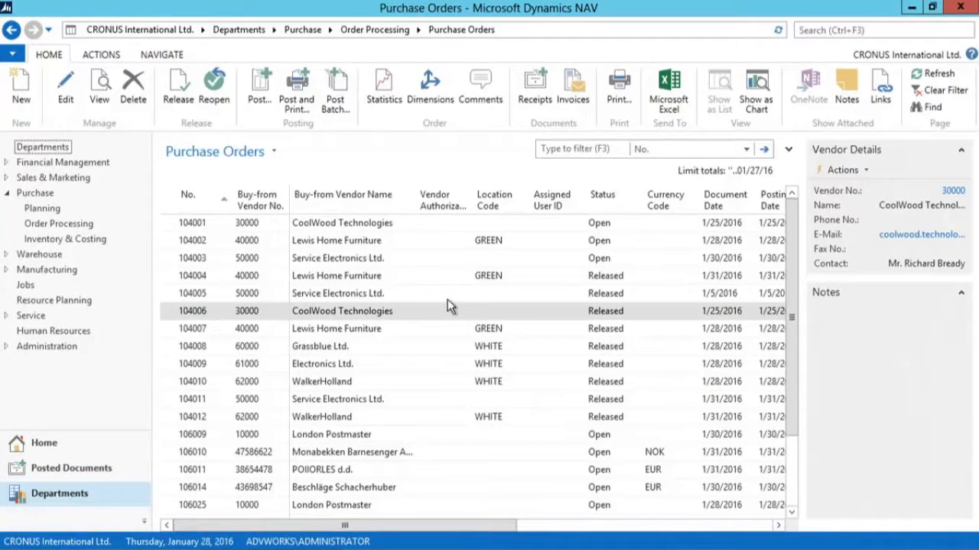
pyautogui.click(48, 472)
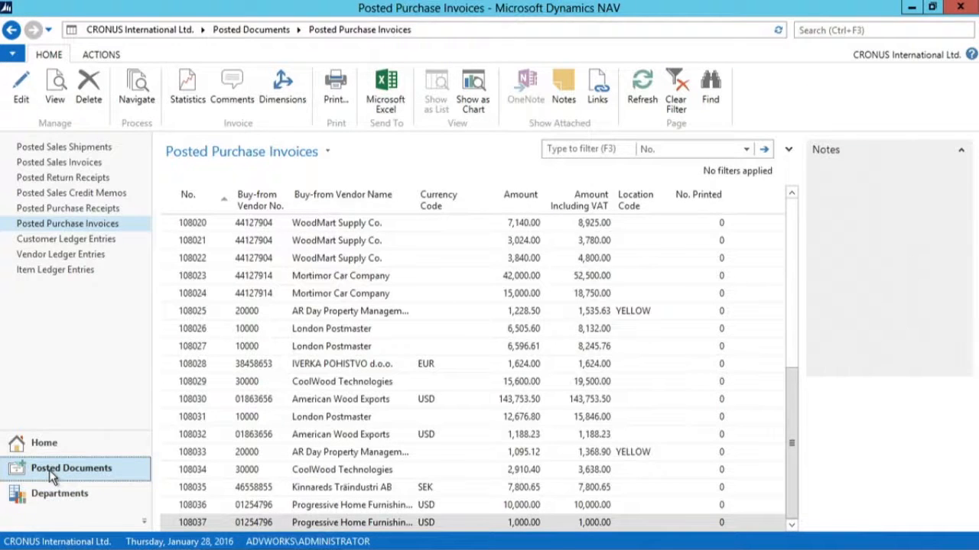
pyautogui.click(101, 209)
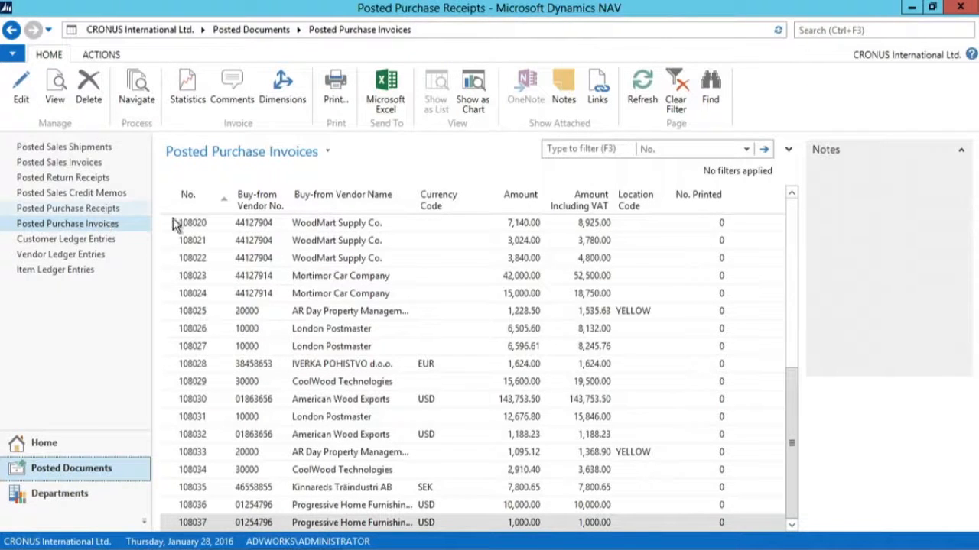
pyautogui.click(60, 225)
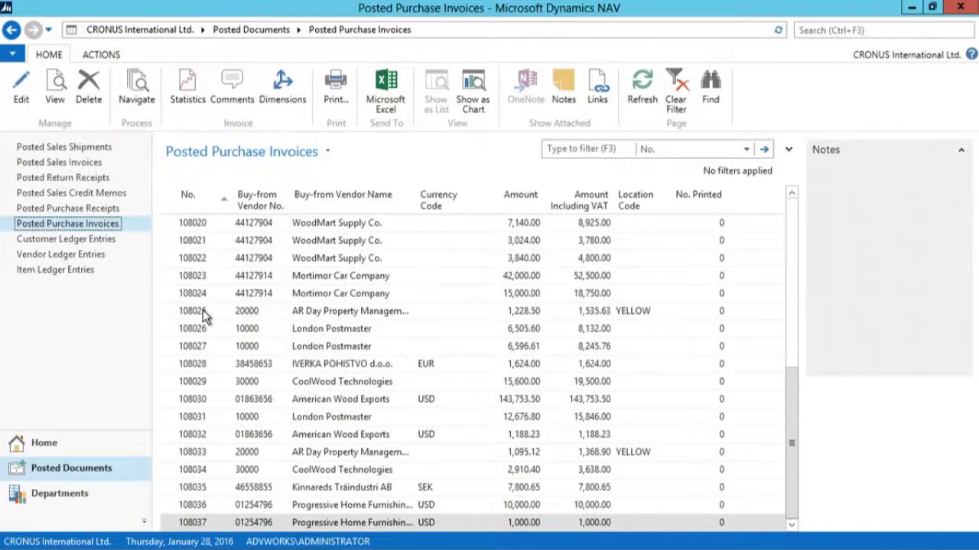
pyautogui.scroll(-1, 200, 313)
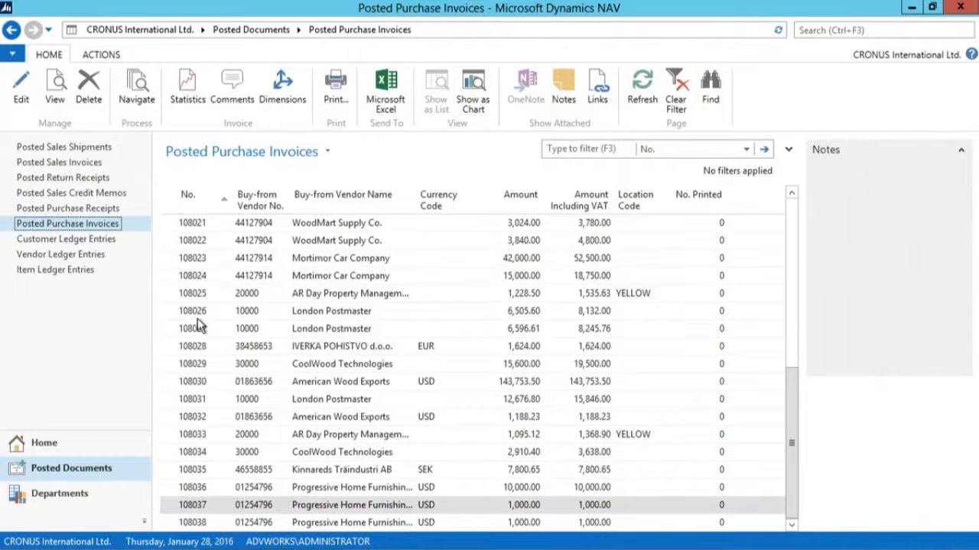
pyautogui.click(208, 522)
pyautogui.doubleClick(208, 522)
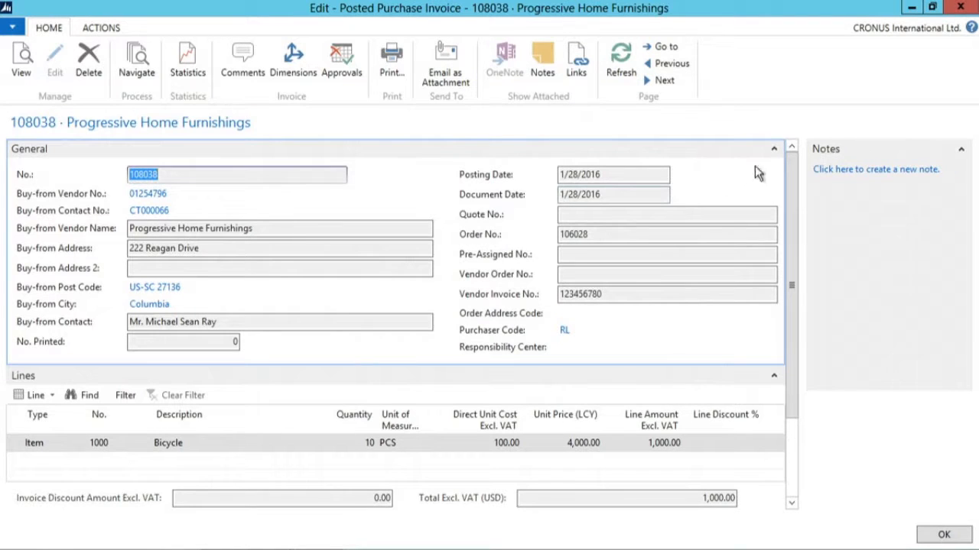
pyautogui.click(776, 149)
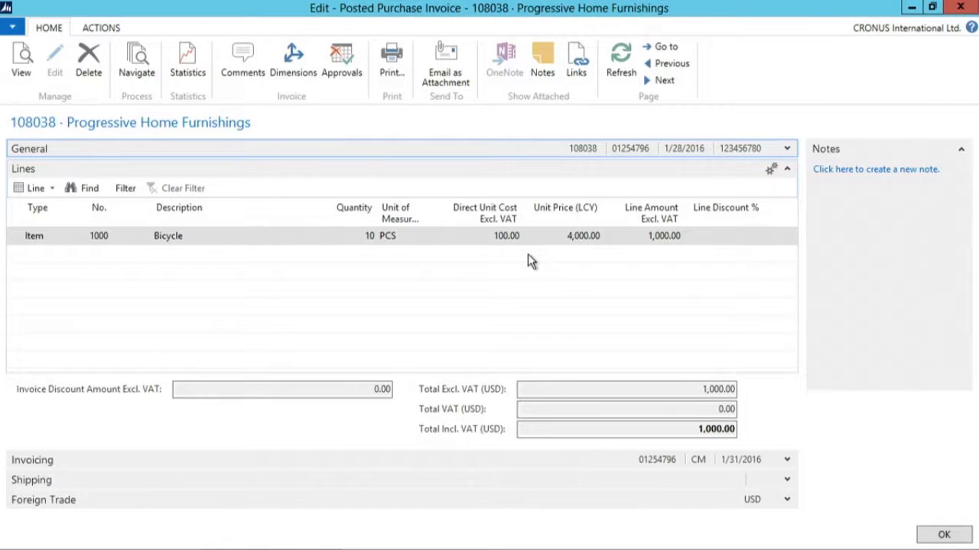
# Preview the printed version of the posted purchase invoice, review it down to the ship-to address, and close the preview.
pyautogui.click(382, 76)
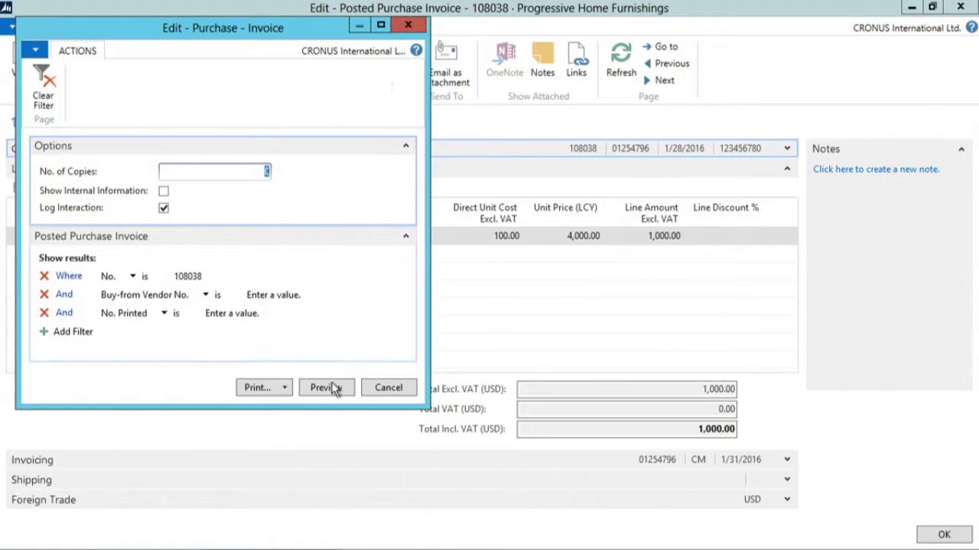
pyautogui.click(325, 391)
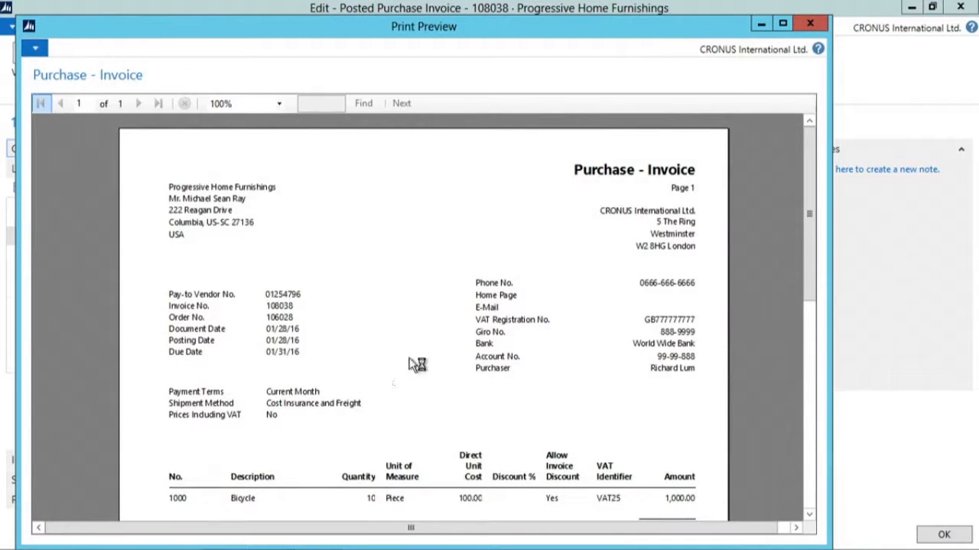
pyautogui.scroll(-5, 480, 361)
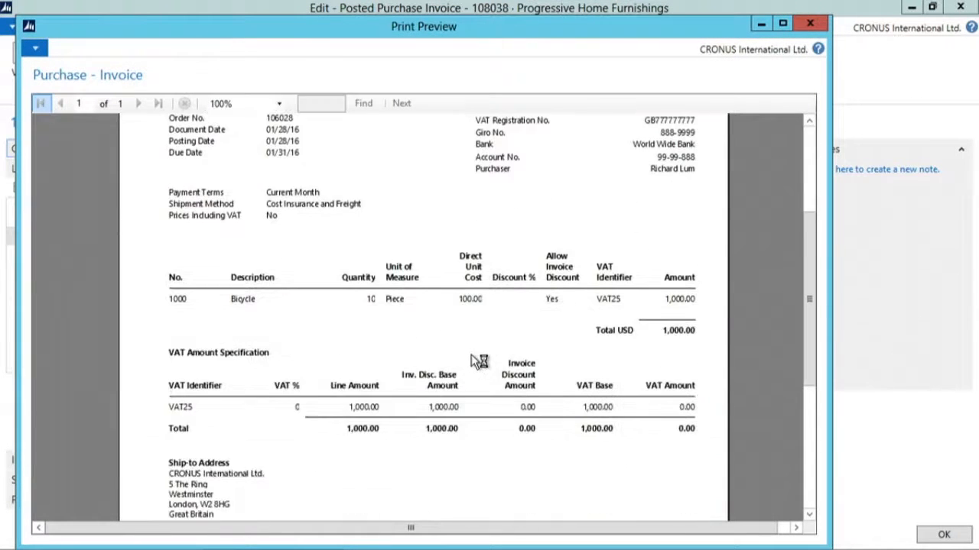
pyautogui.scroll(-3, 479, 361)
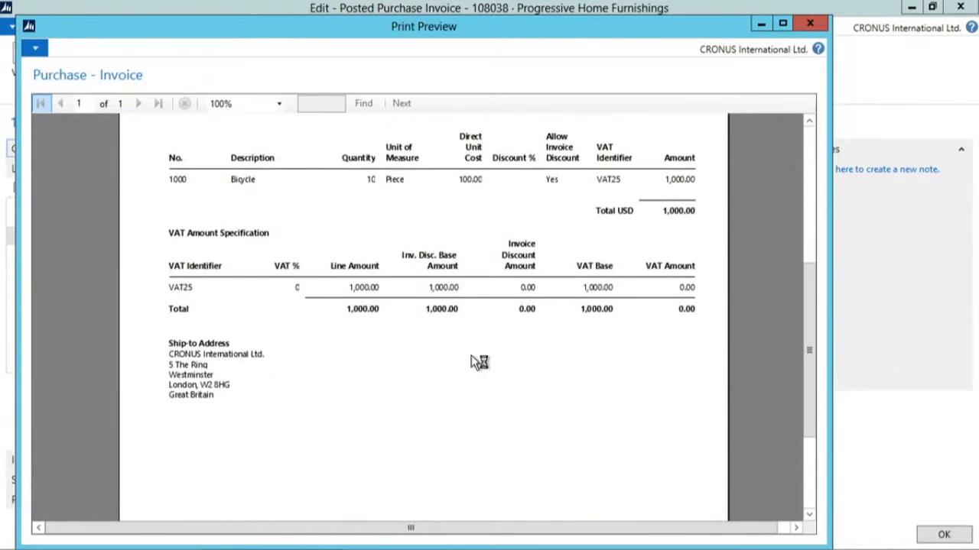
pyautogui.click(809, 26)
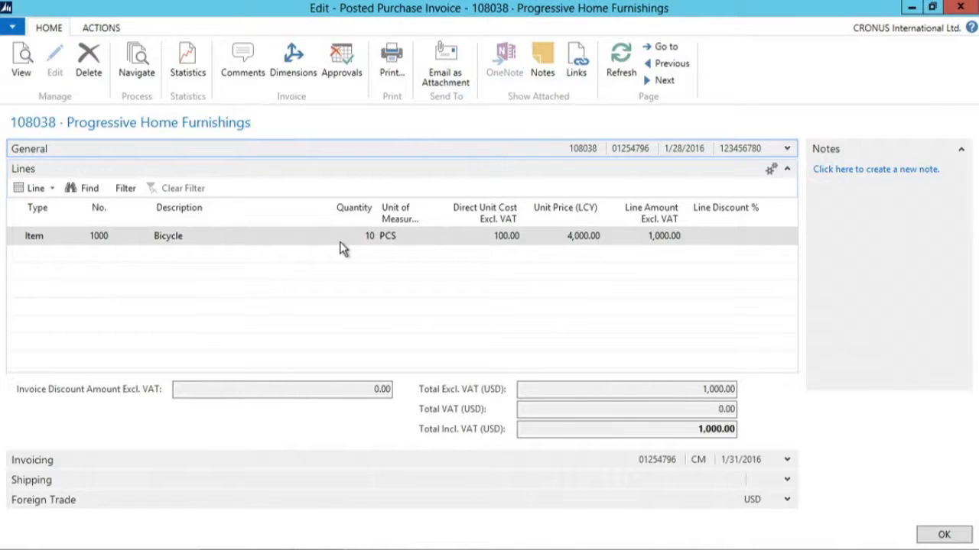
# Review the ledger entries related to the posted purchase invoice, including the Vendor Ledger Entry, then close the invoice.
pyautogui.click(136, 70)
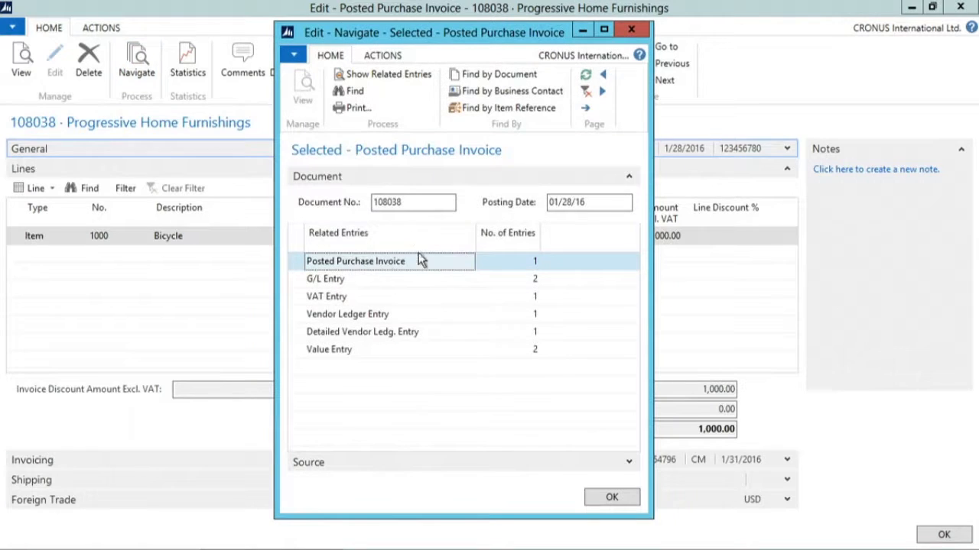
pyautogui.click(386, 319)
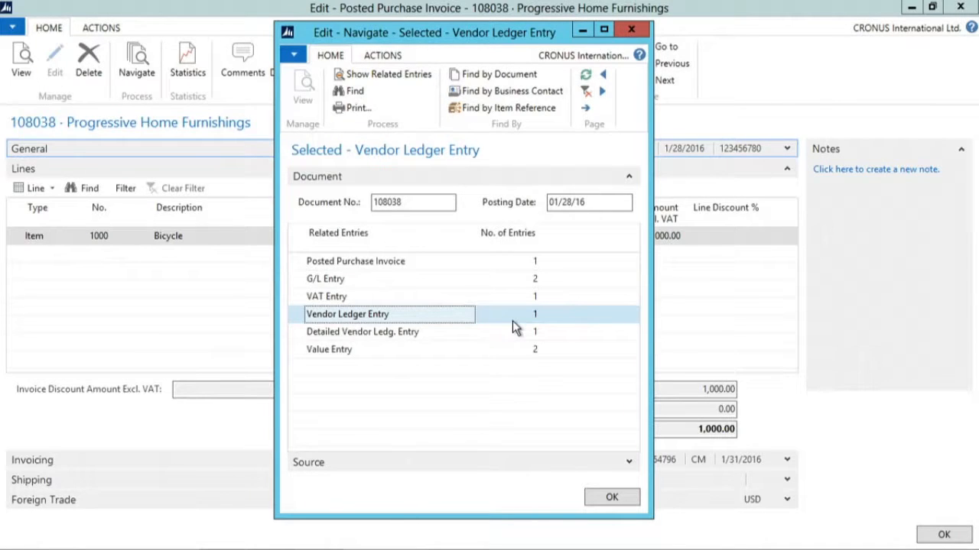
pyautogui.click(608, 495)
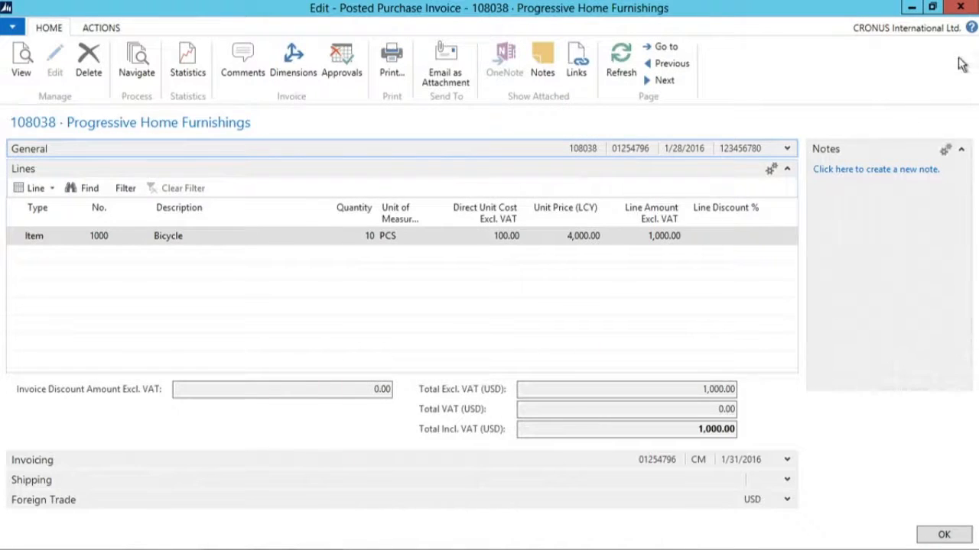
pyautogui.click(965, 6)
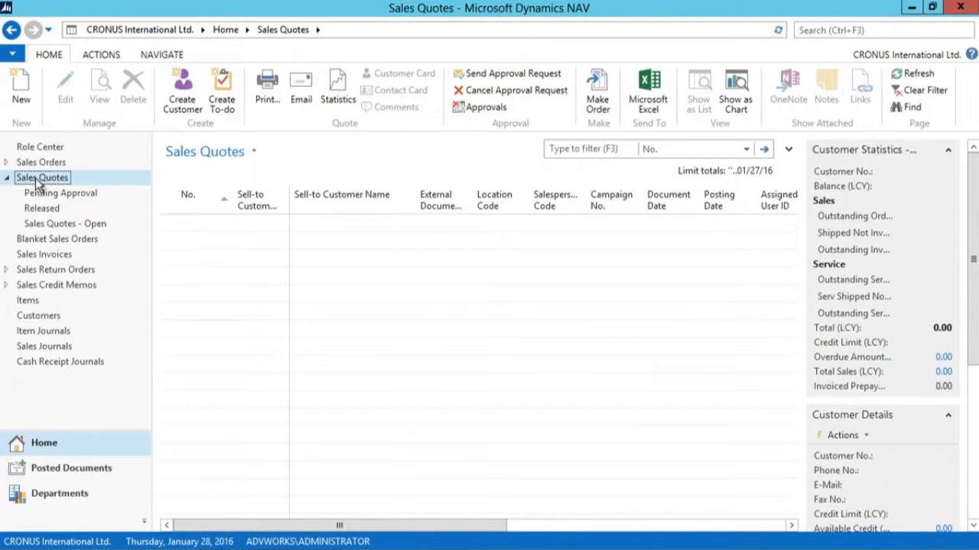
# Create a new sales quote for the customer Spotsmeyer's Furnishings.
pyautogui.click(21, 91)
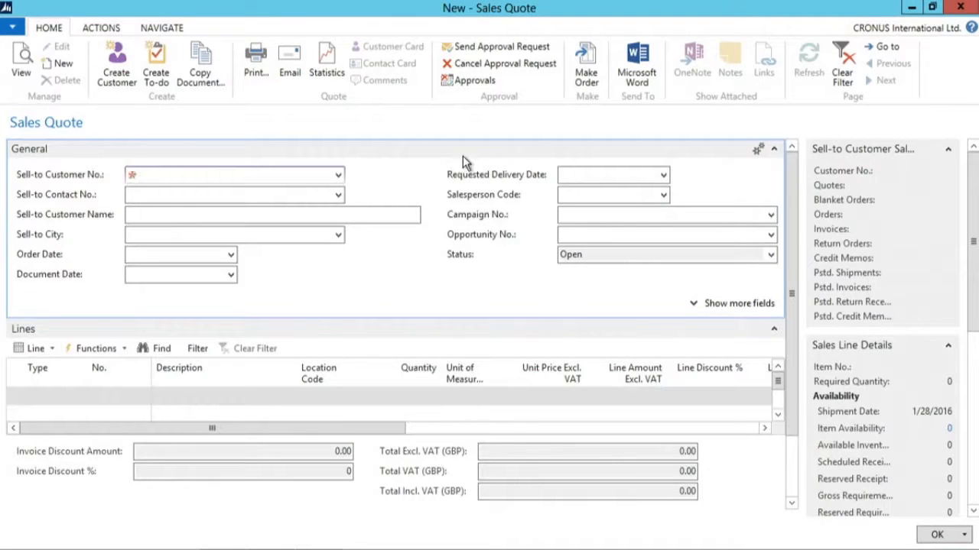
pyautogui.click(337, 178)
pyautogui.click(206, 224)
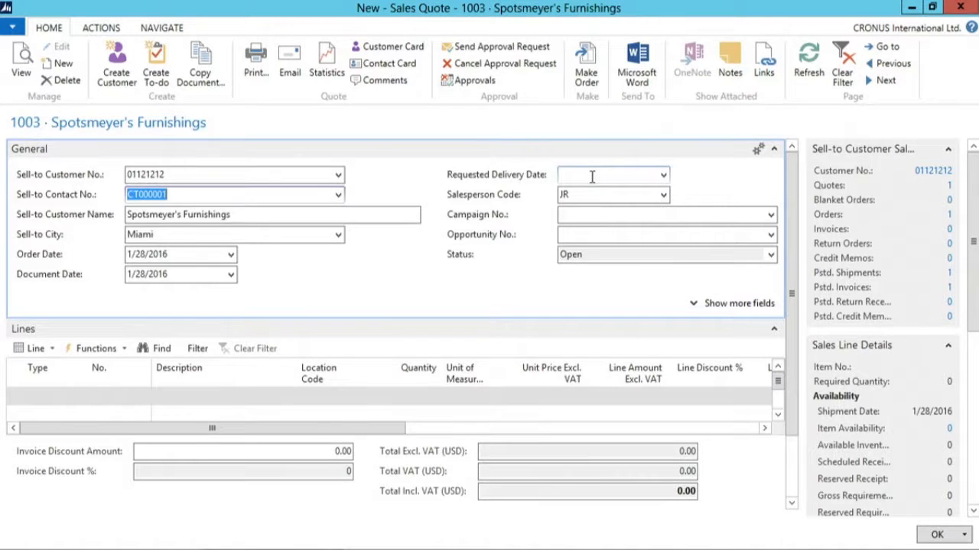
# Add a line of type Item to the sales quote for item 1000, Bicycle.
pyautogui.click(774, 148)
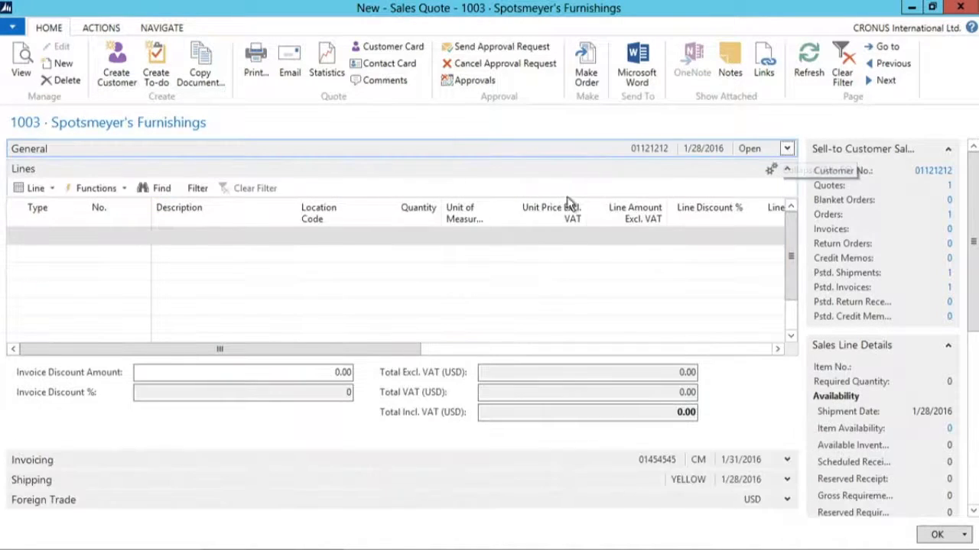
pyautogui.click(79, 237)
pyautogui.click(80, 238)
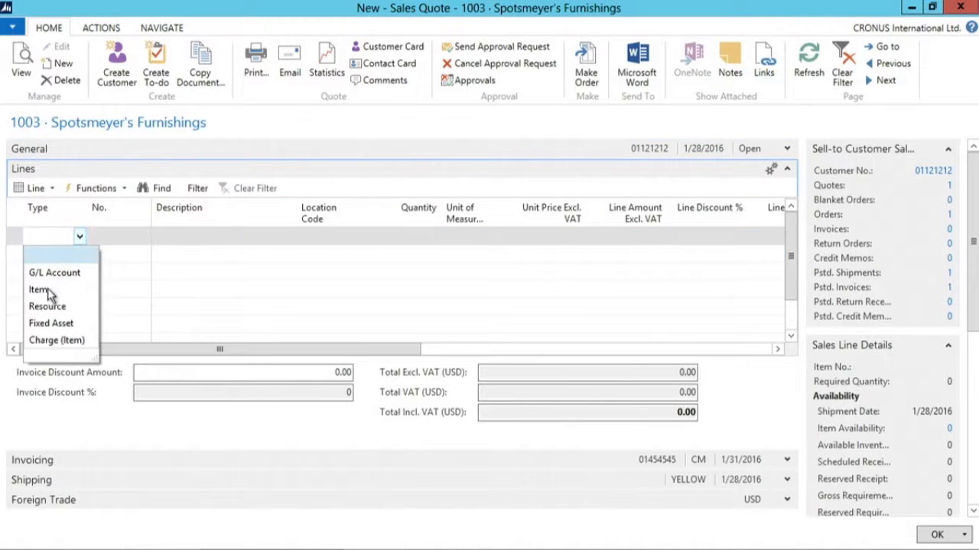
pyautogui.click(49, 290)
pyautogui.click(147, 238)
pyautogui.click(143, 236)
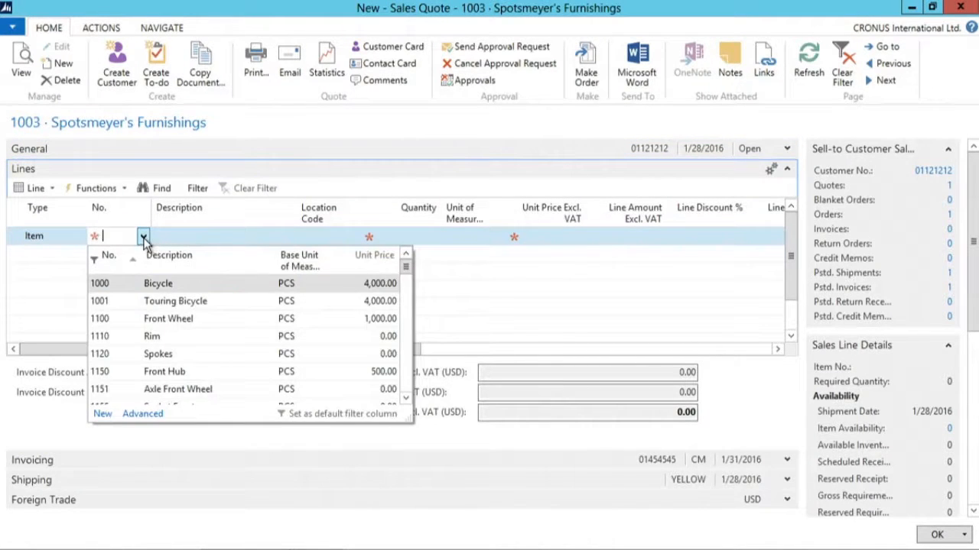
pyautogui.click(138, 287)
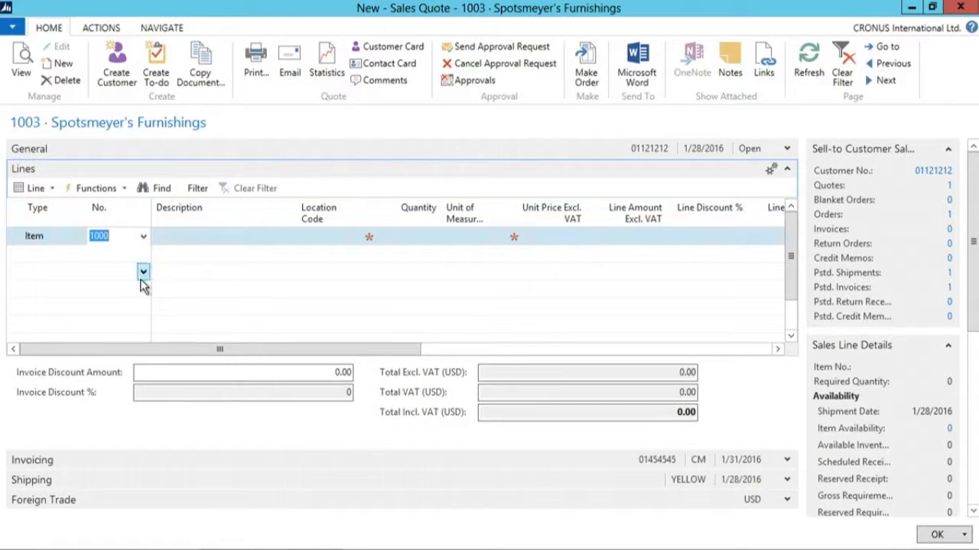
pyautogui.press('Tab')
pyautogui.press('Tab')
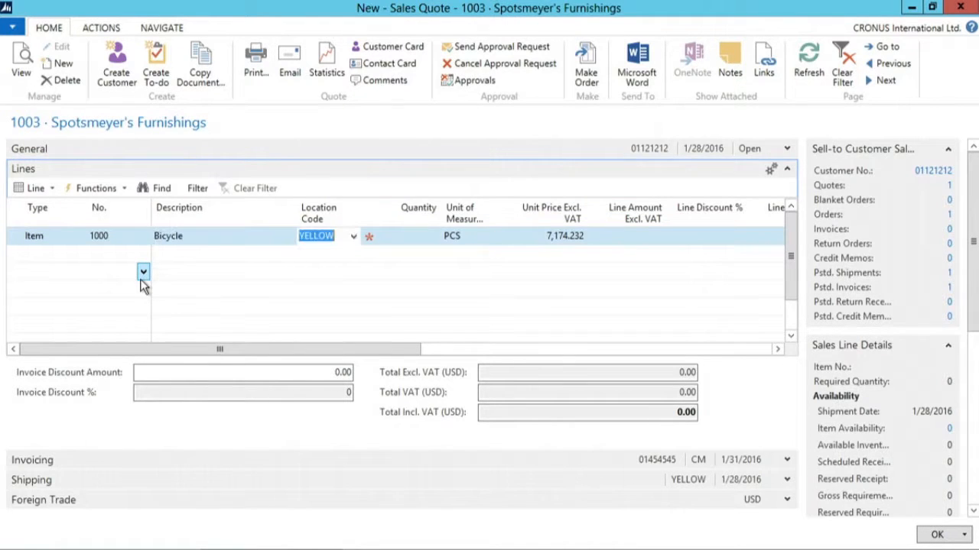
# Set the bicycle line's location code to BLUE and its quantity to 6.
pyautogui.write('B')
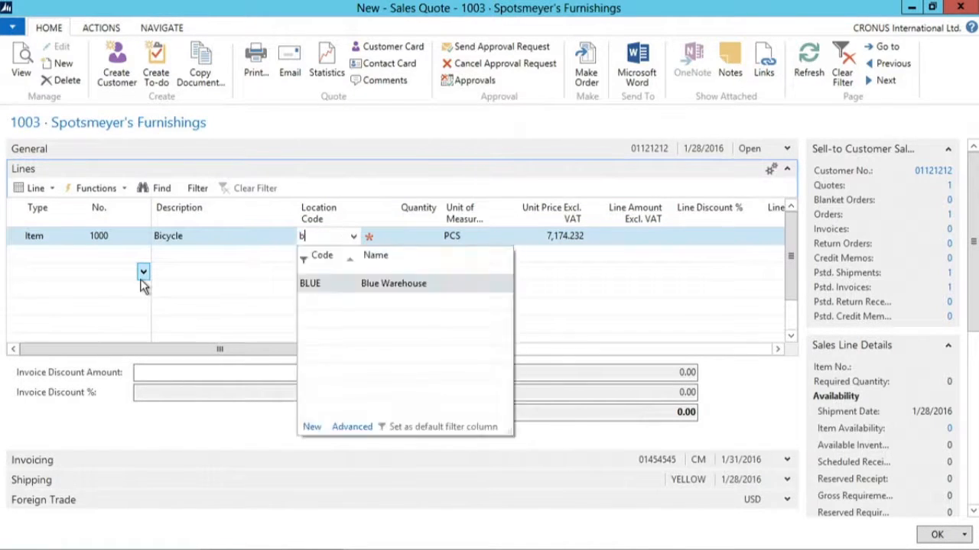
pyautogui.press('Tab')
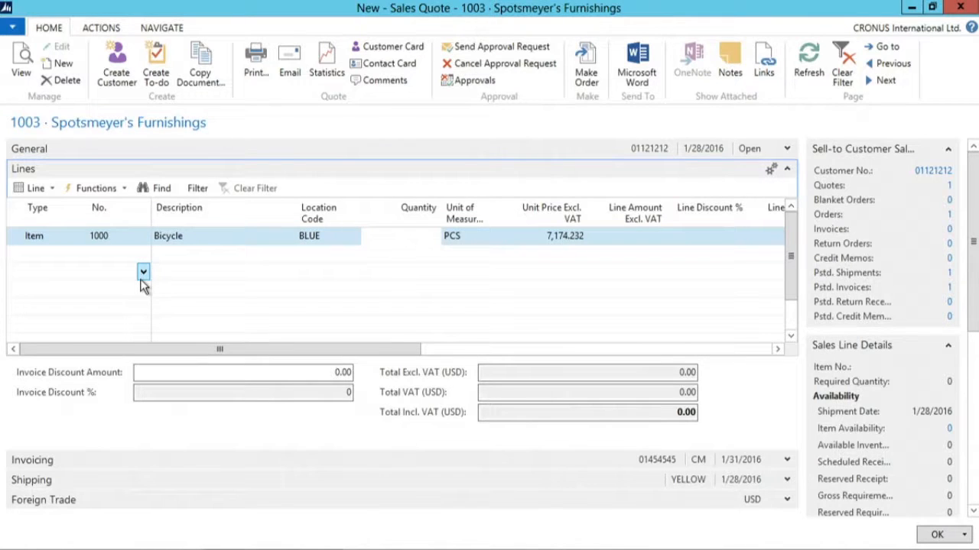
pyautogui.write('6')
pyautogui.press('Tab')
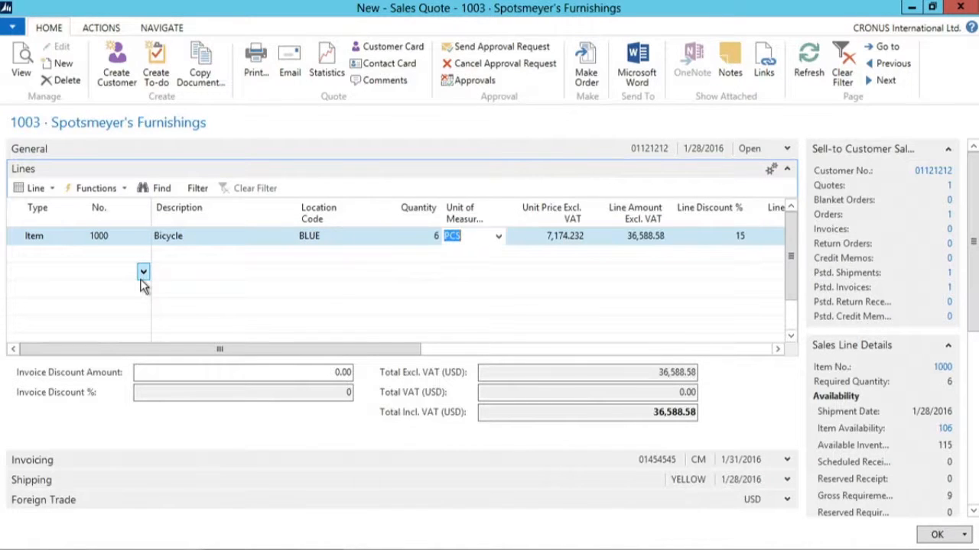
# Review the quote line's remaining columns, then convert the sales quote to a sales order.
pyautogui.moveTo(369, 349); pyautogui.dragTo(677, 372)
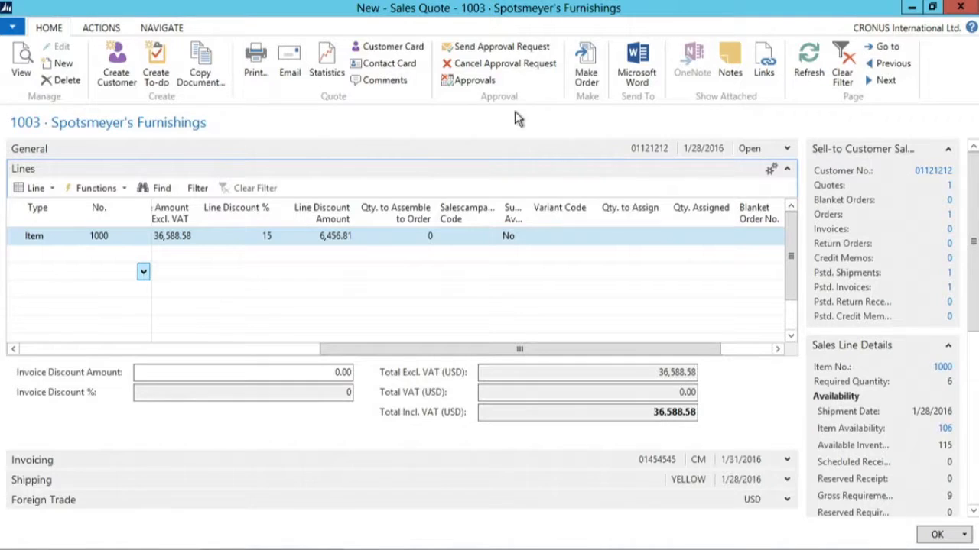
pyautogui.click(588, 76)
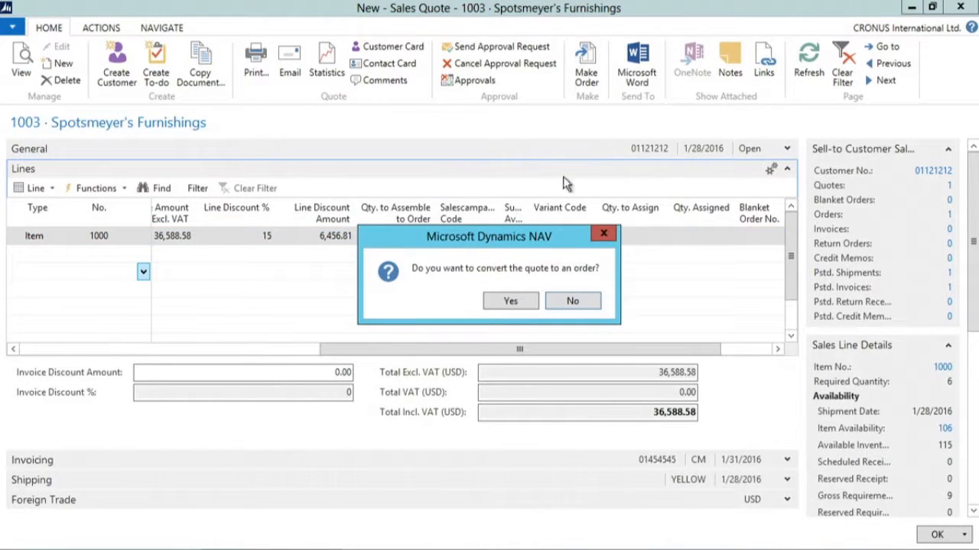
pyautogui.click(519, 301)
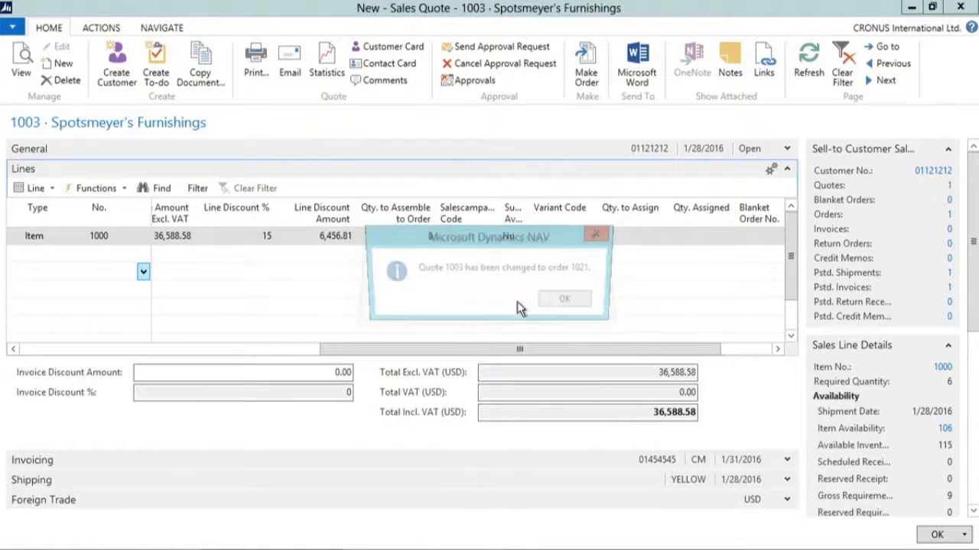
pyautogui.click(568, 301)
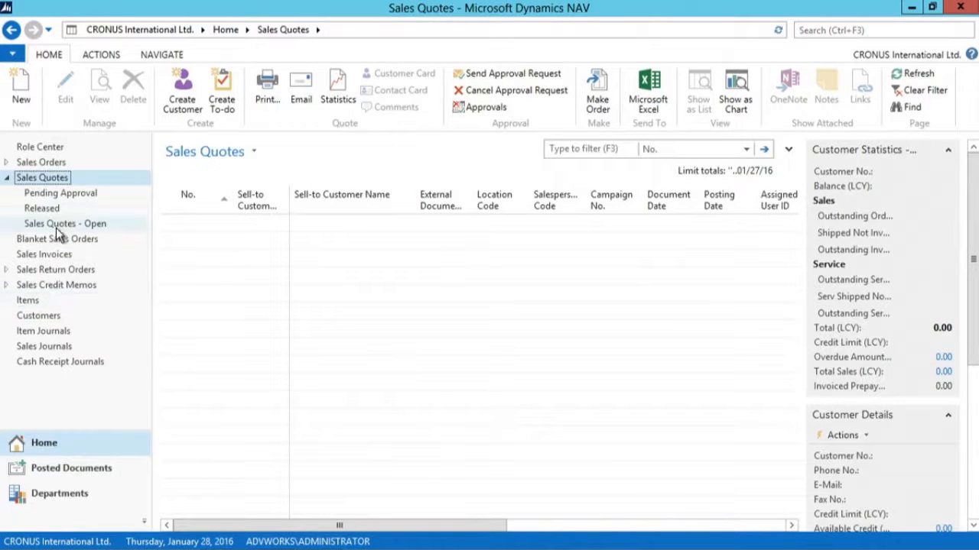
# Open the sales order converted from the Spotsmeyer's Furnishings quote and enter 9874587 as its external document number.
pyautogui.click(46, 163)
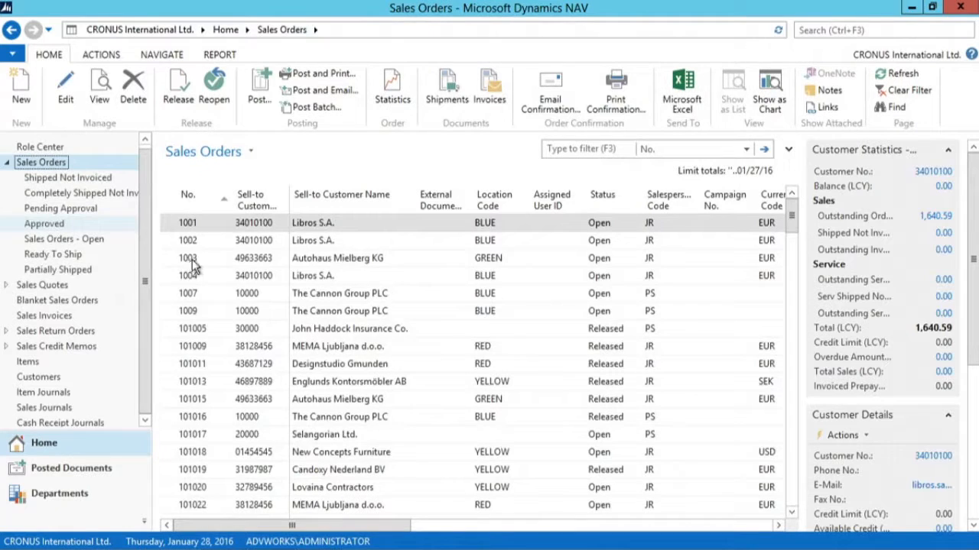
pyautogui.click(212, 321)
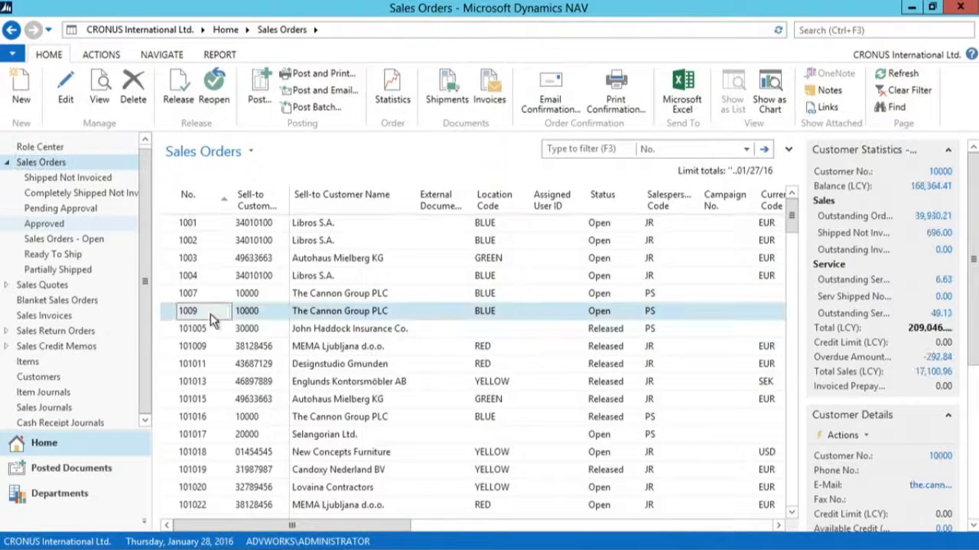
pyautogui.scroll(-4, 210, 316)
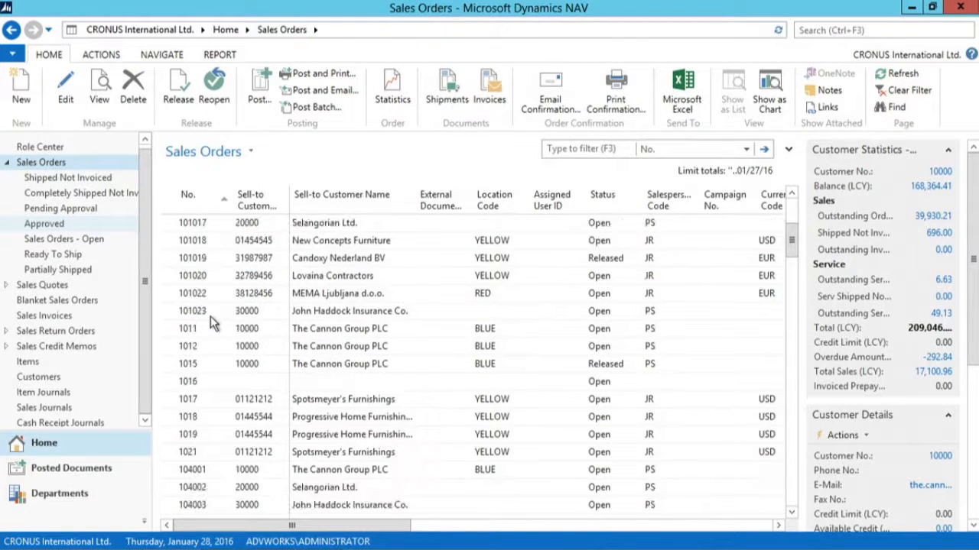
pyautogui.doubleClick(224, 455)
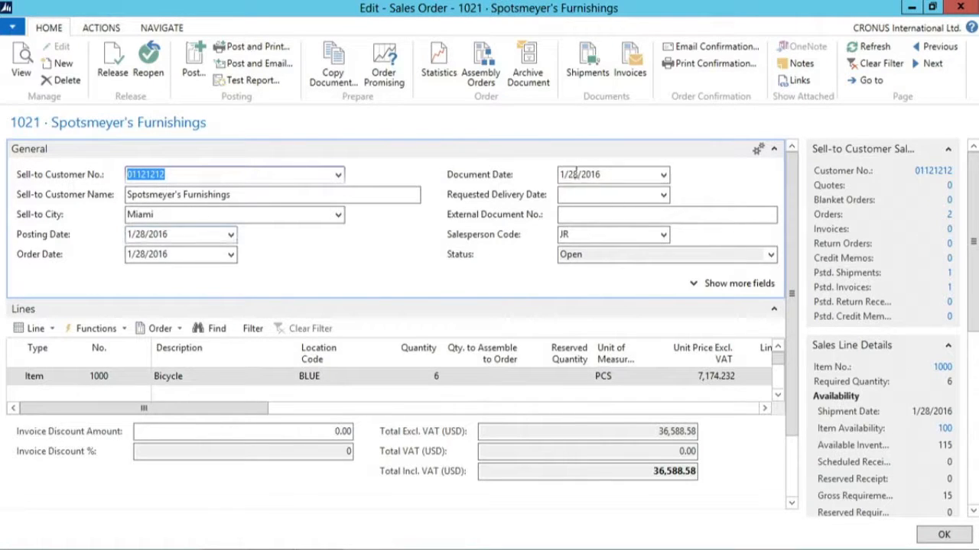
pyautogui.click(582, 215)
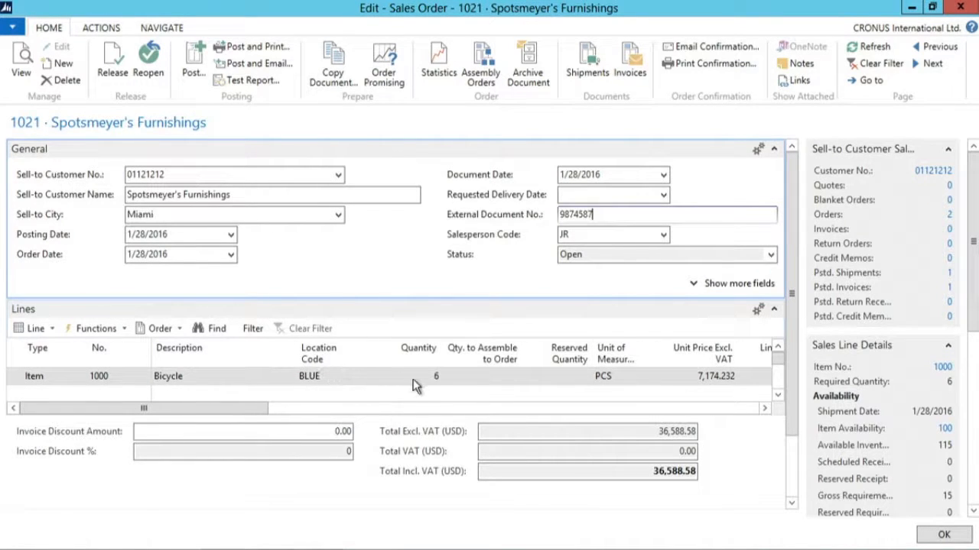
# Check the bicycle line's quantities to ship and invoice, then post the sales order with the Ship option only.
pyautogui.moveTo(251, 410); pyautogui.dragTo(532, 432)
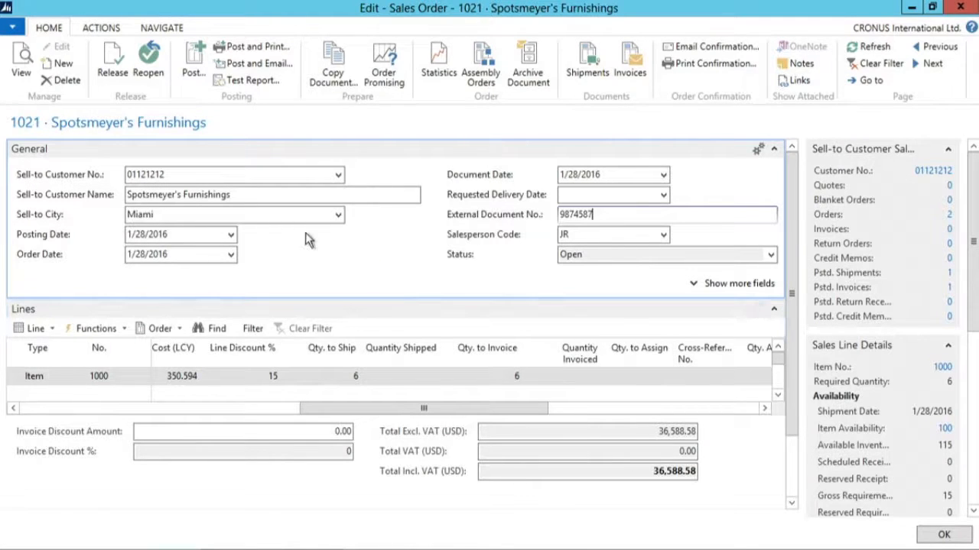
pyautogui.click(192, 65)
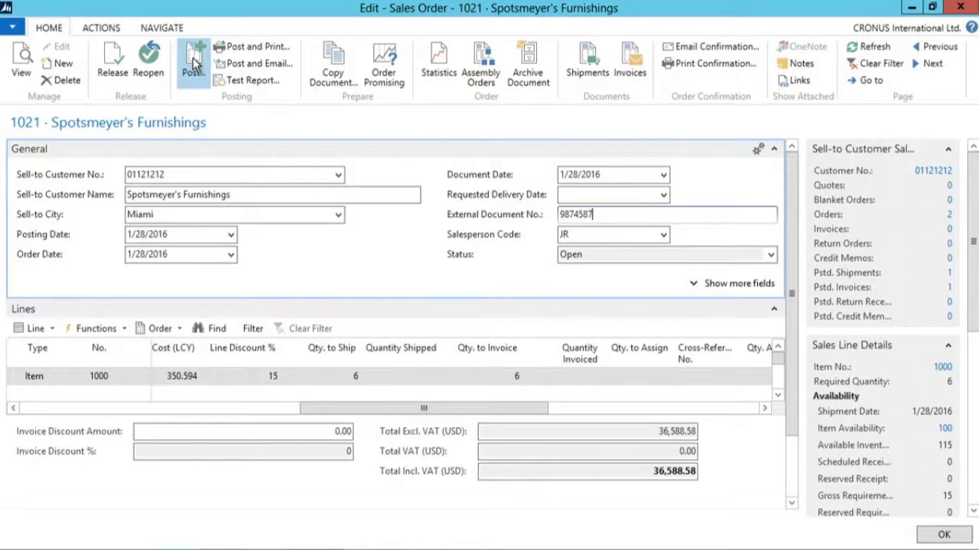
pyautogui.click(480, 262)
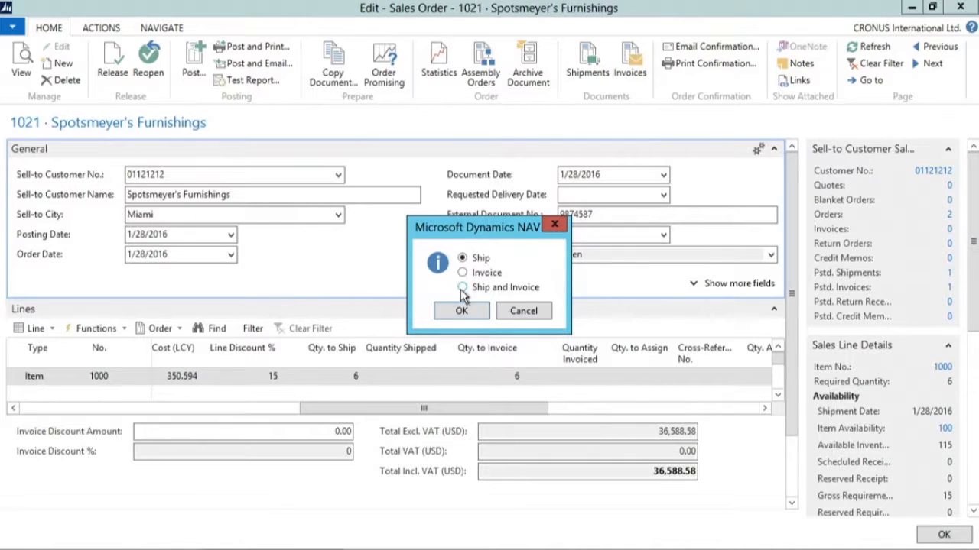
pyautogui.click(448, 309)
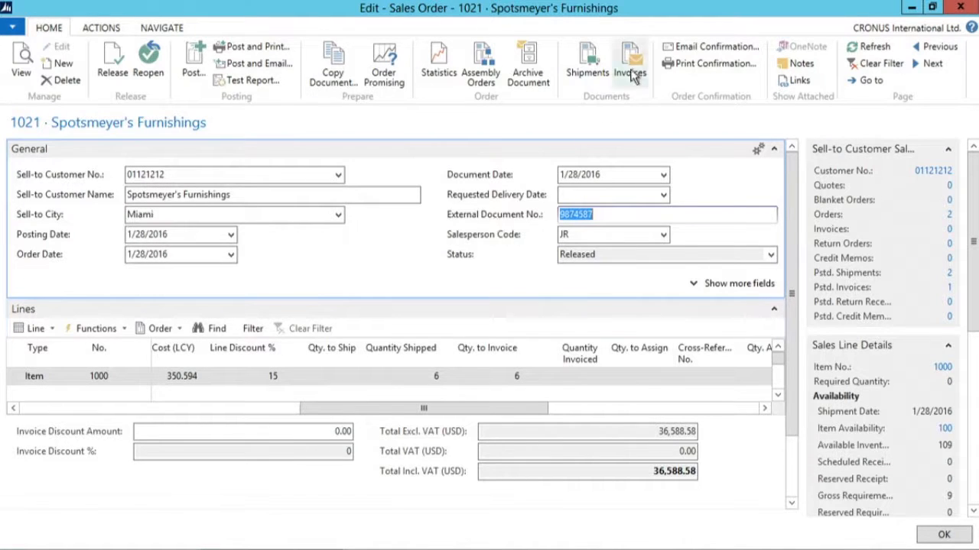
# Open the posted sales shipment for the Spotsmeyer's Furnishings order, review its details, and return to the sales order.
pyautogui.click(585, 57)
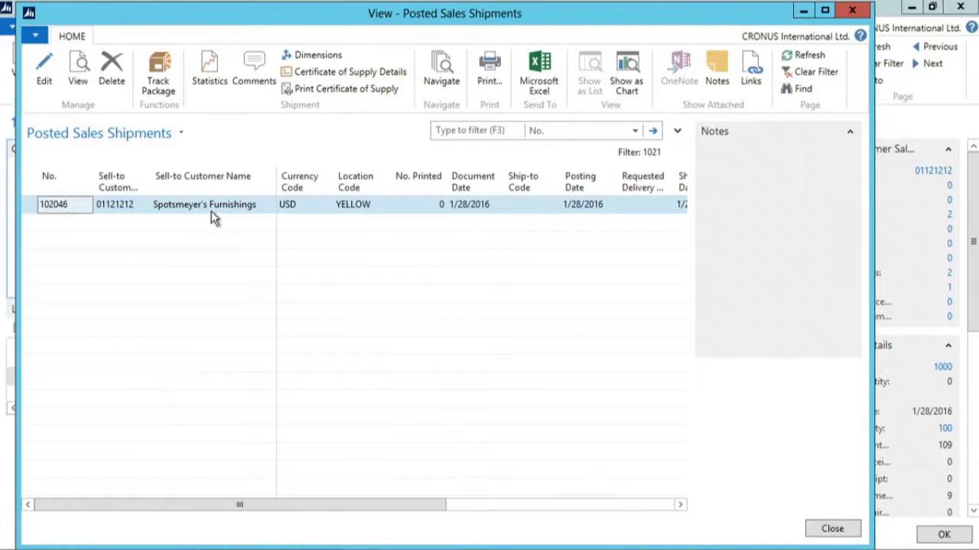
pyautogui.click(76, 67)
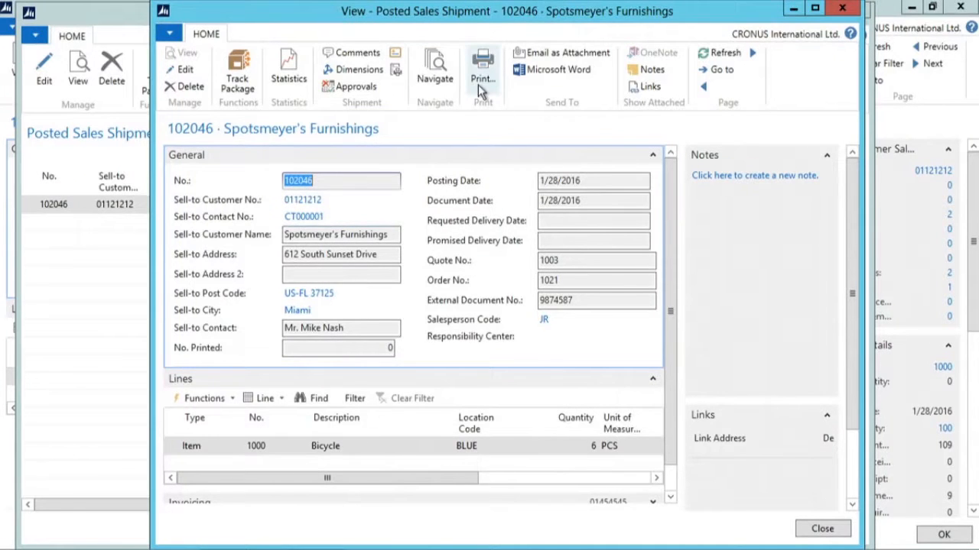
pyautogui.press('Escape')
pyautogui.press('Escape')
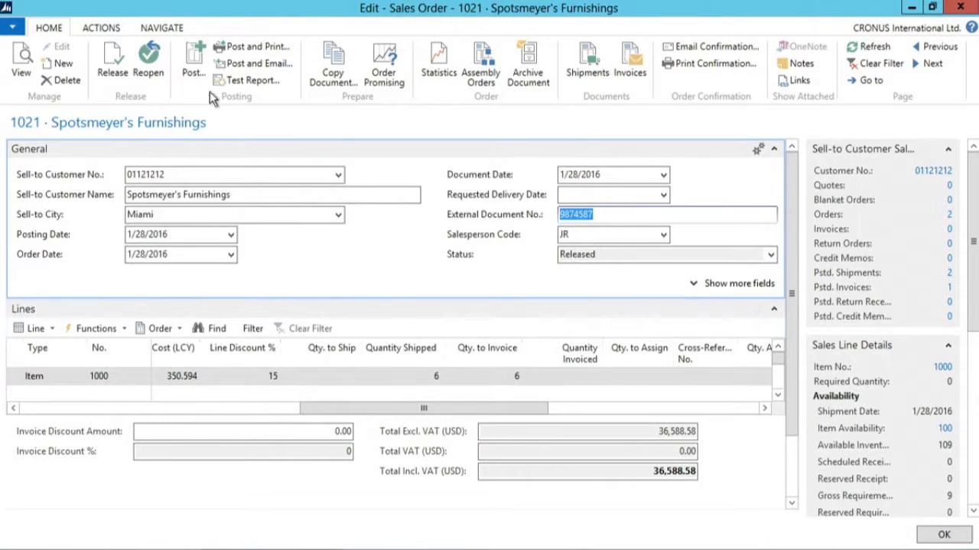
# Post the shipped sales order with the Invoice option only, then close the sales order window.
pyautogui.click(194, 61)
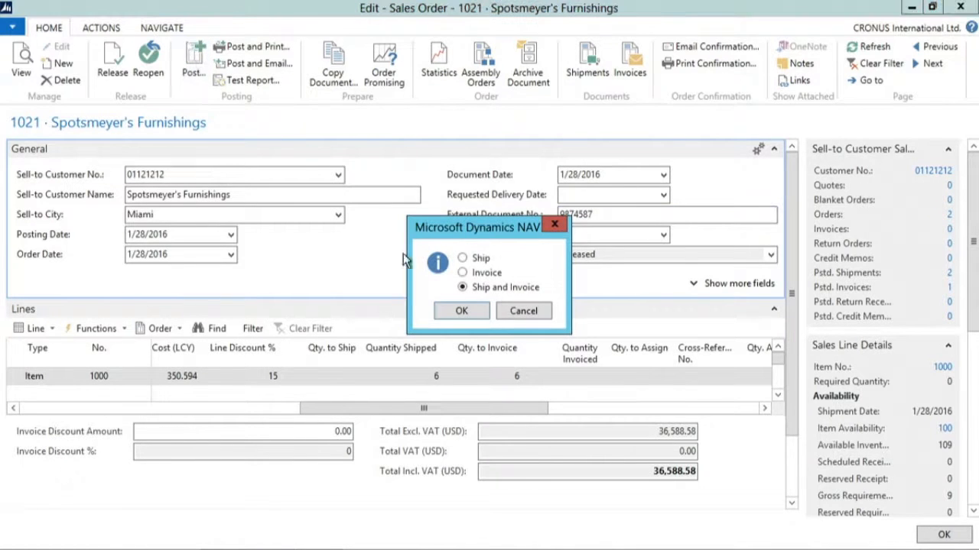
pyautogui.click(462, 274)
pyautogui.click(462, 312)
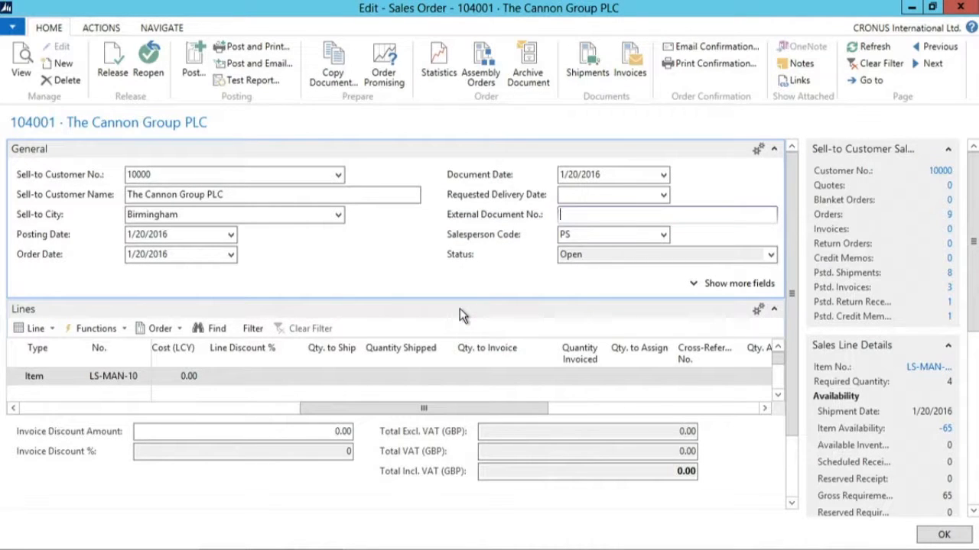
pyautogui.click(960, 7)
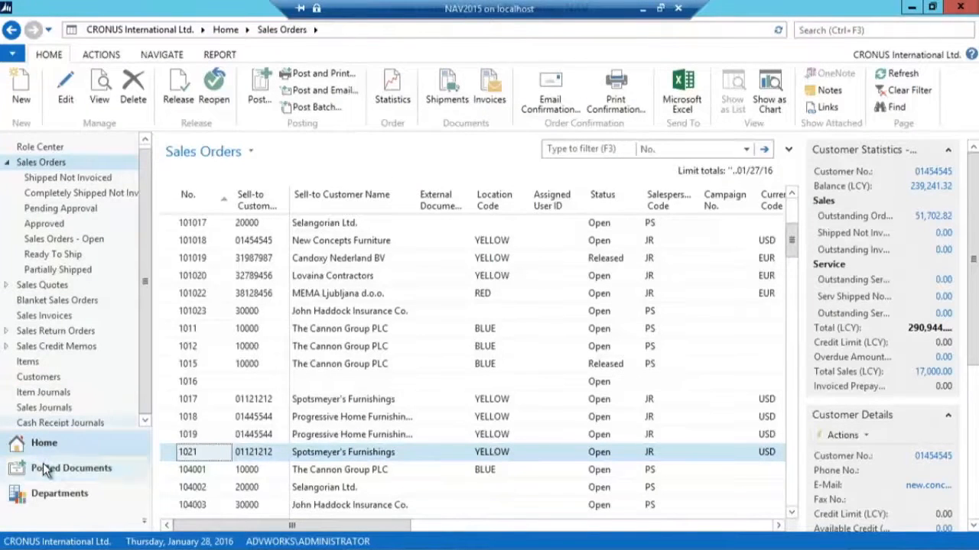
# Open the latest posted sales invoice for Spotsmeyer's Furnishings and review its bicycle line and invoice statistics.
pyautogui.click(45, 468)
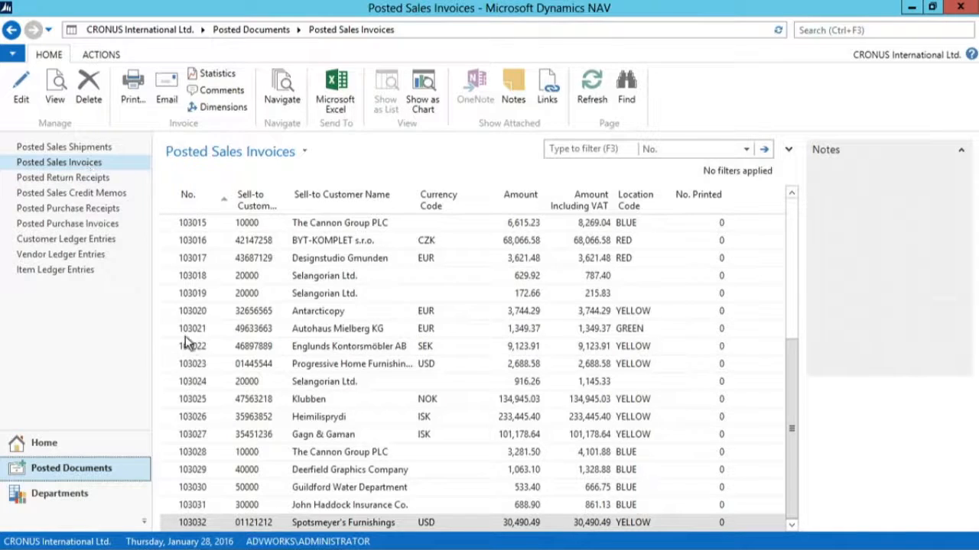
pyautogui.scroll(-1, 190, 343)
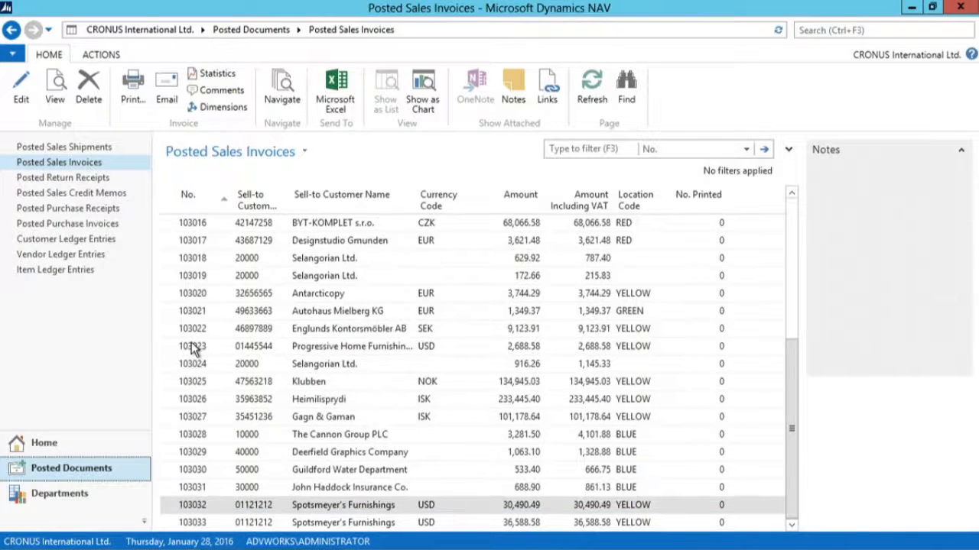
pyautogui.doubleClick(212, 523)
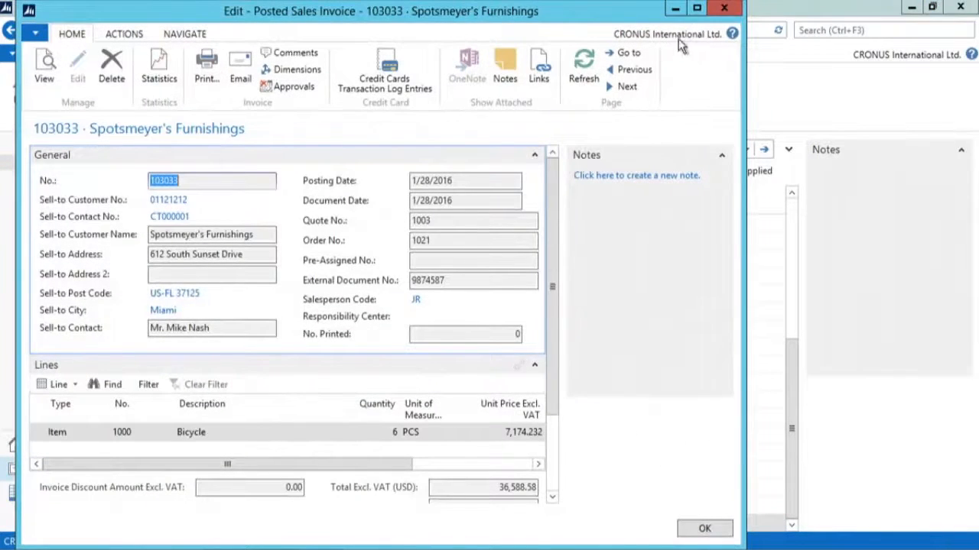
pyautogui.click(697, 8)
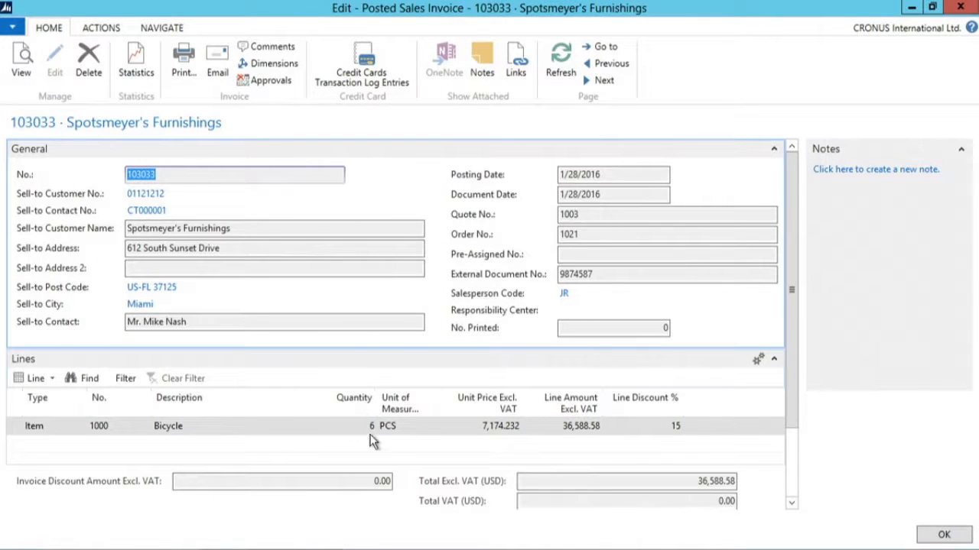
pyautogui.moveTo(791, 346); pyautogui.dragTo(788, 310)
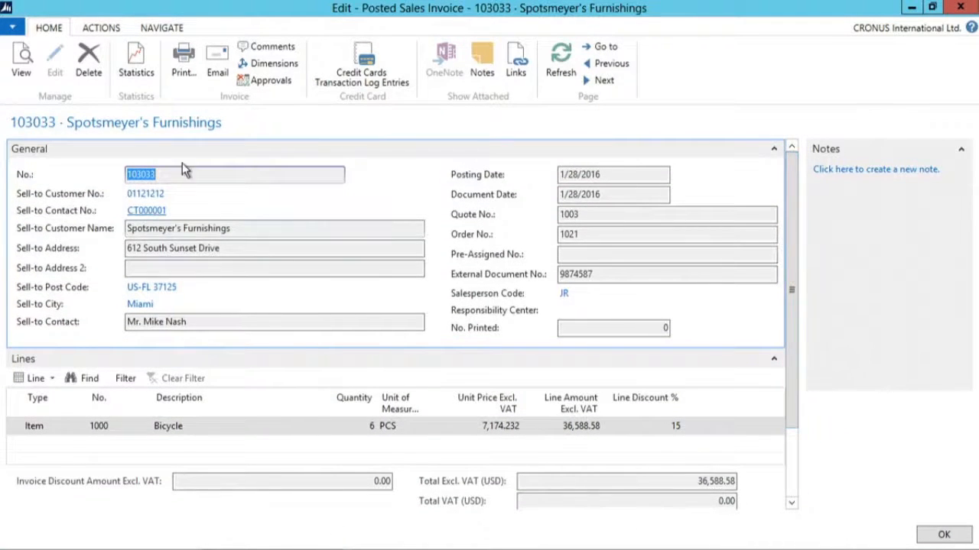
pyautogui.click(136, 67)
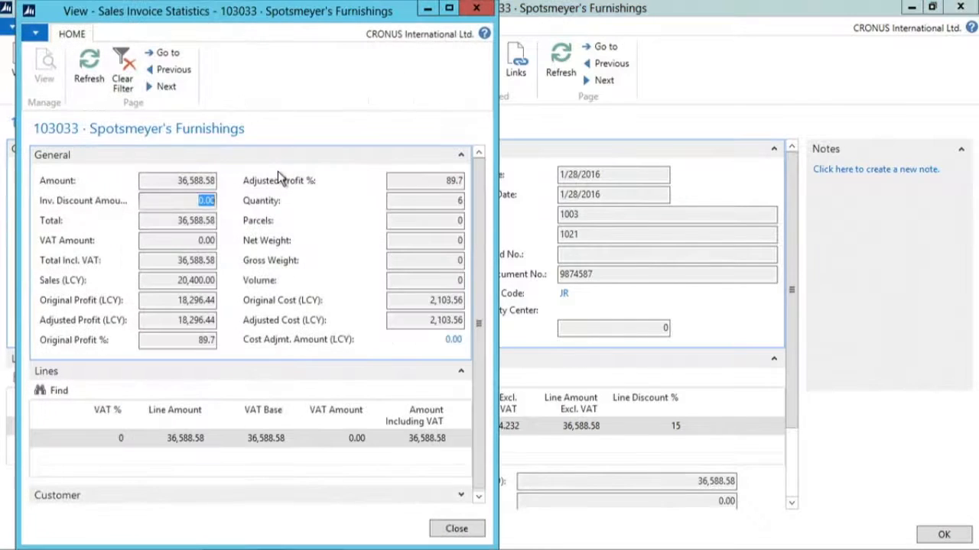
pyautogui.click(477, 8)
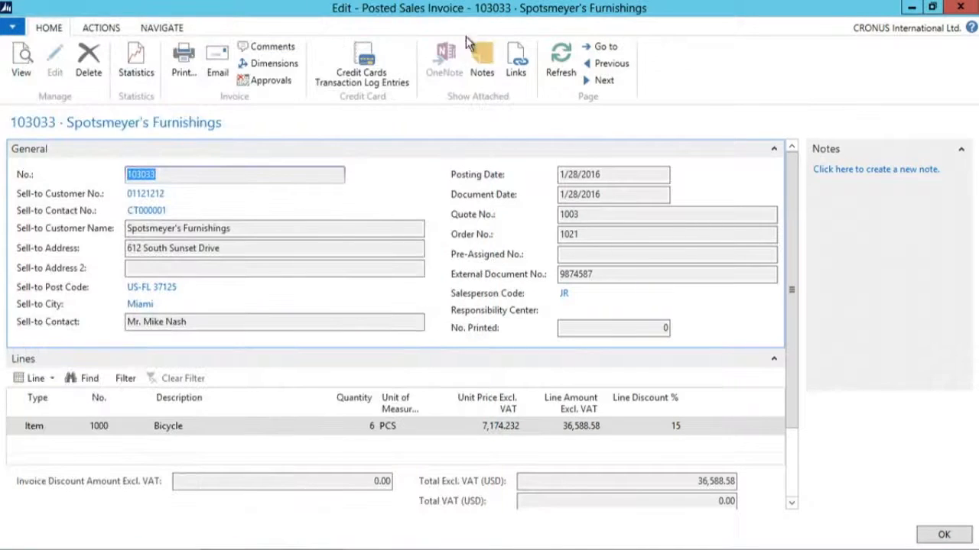
# Preview the printed version of the posted sales invoice and read it through to the ship-to address.
pyautogui.click(184, 61)
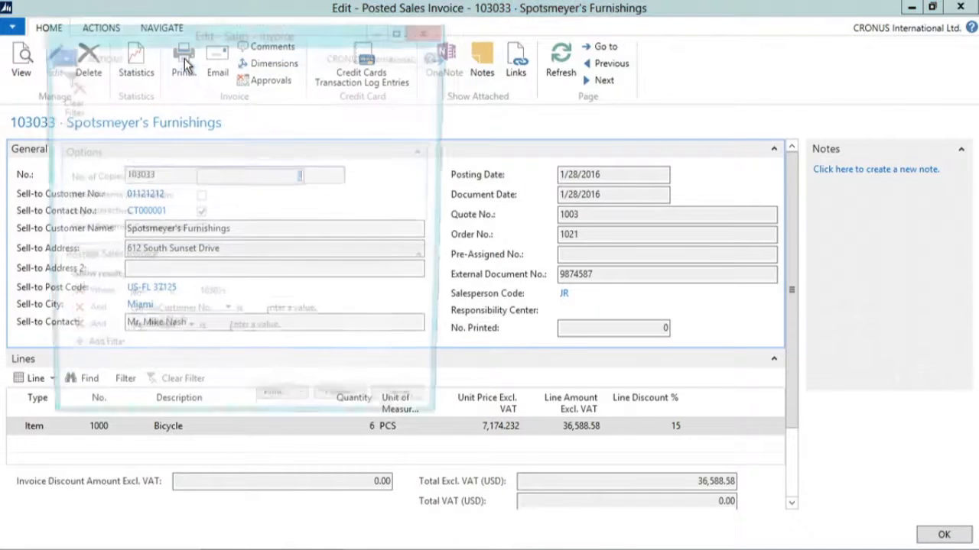
pyautogui.click(359, 411)
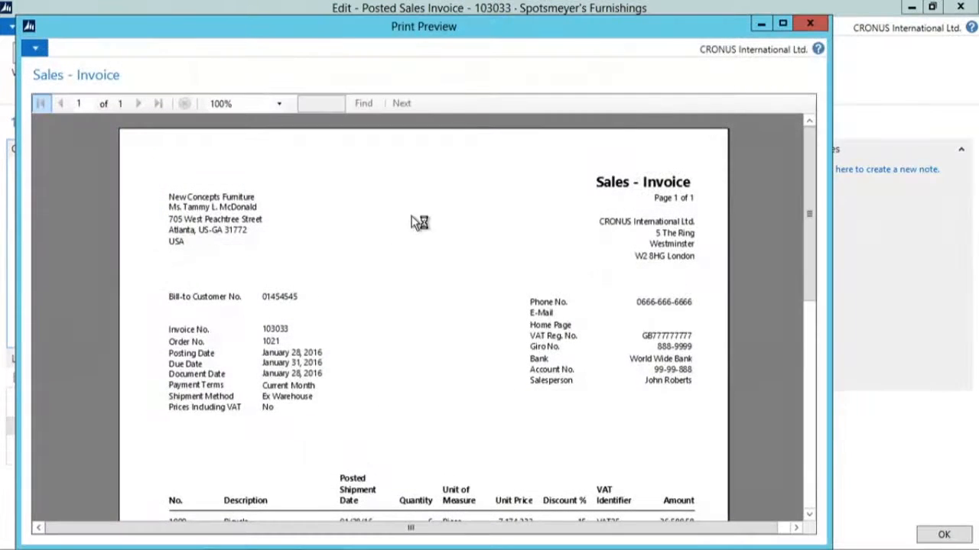
pyautogui.scroll(-1, 421, 215)
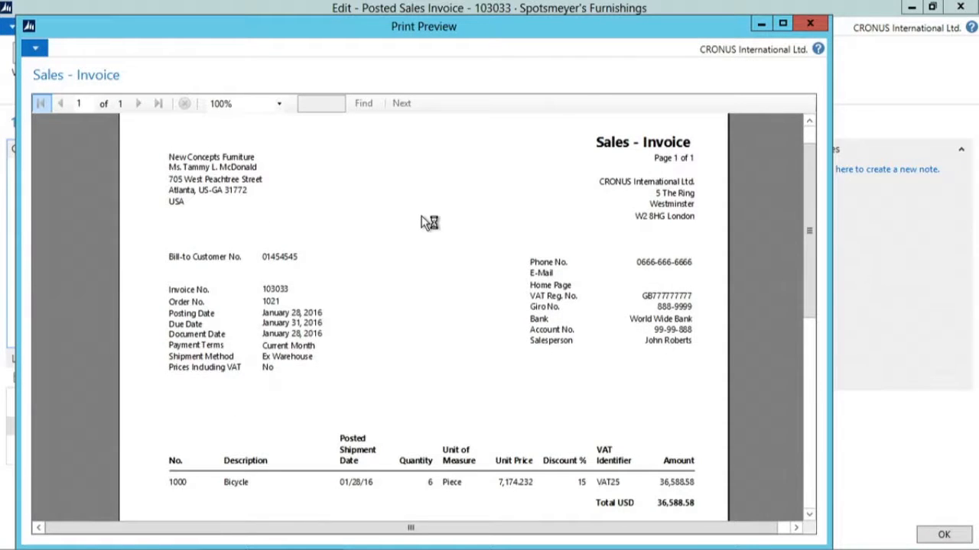
pyautogui.scroll(-6, 421, 216)
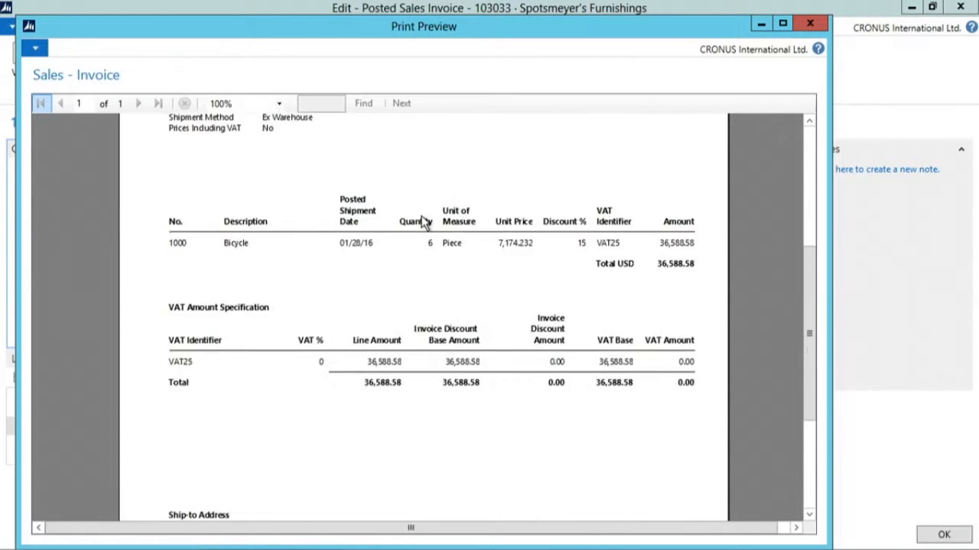
pyautogui.scroll(-4, 424, 222)
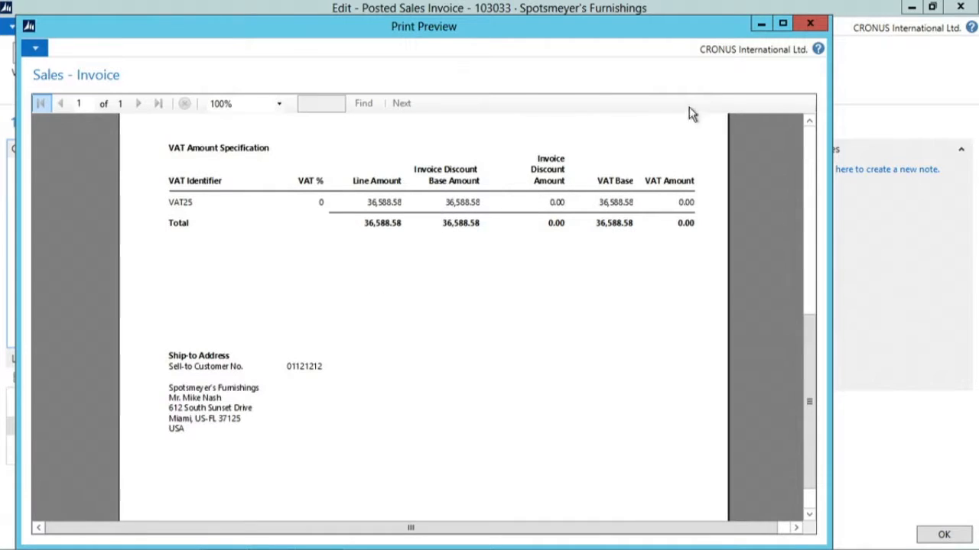
pyautogui.click(810, 24)
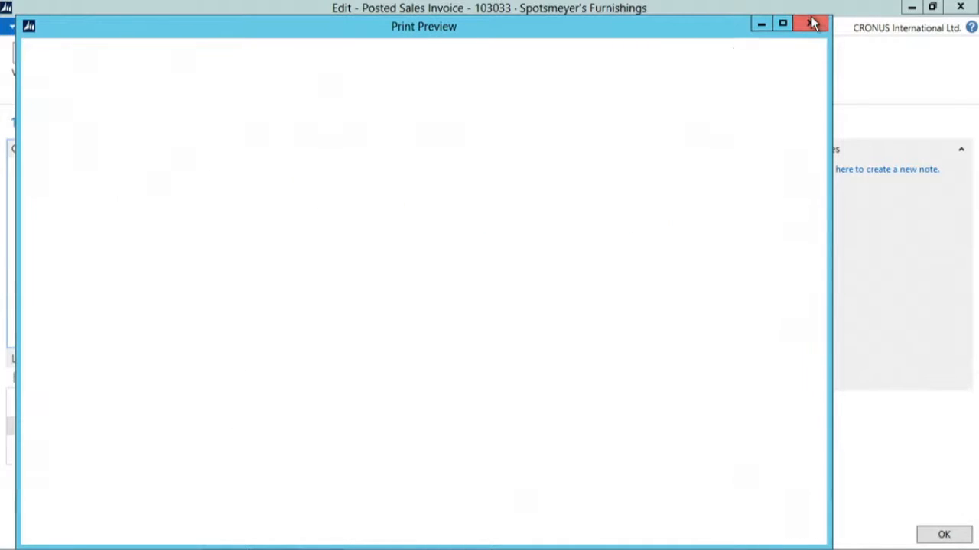
# Examine the email draft with the invoice PDF attached, discard it unsent, and return to the posted sales invoices.
pyautogui.click(217, 71)
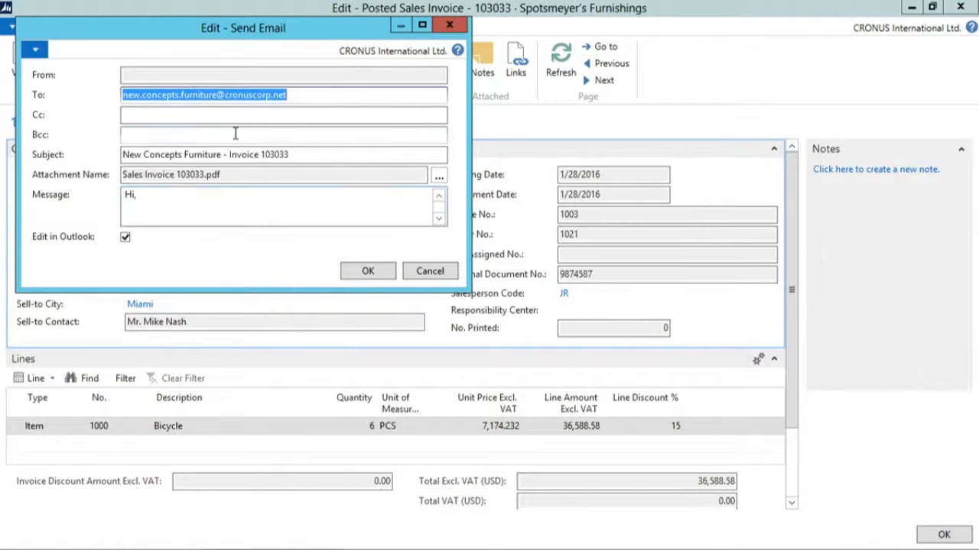
pyautogui.click(148, 214)
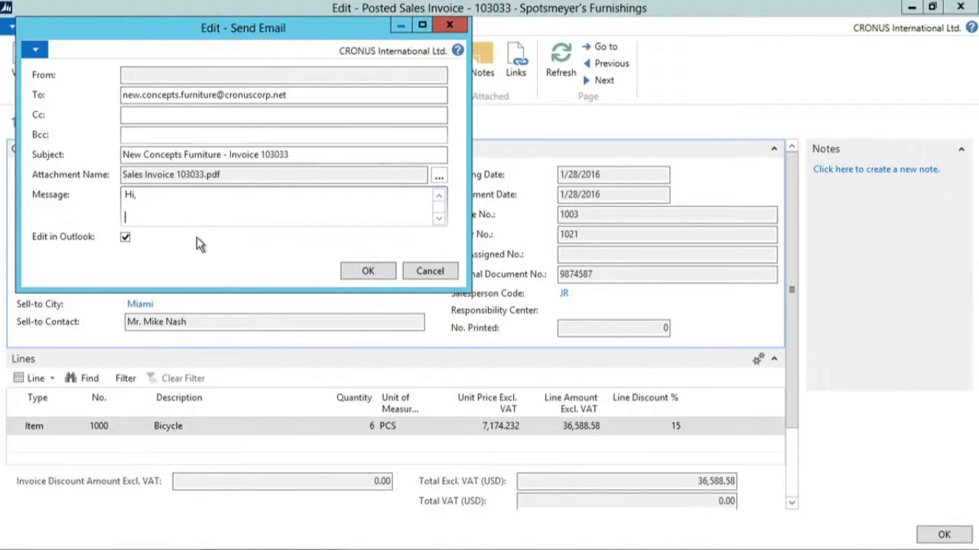
pyautogui.click(425, 274)
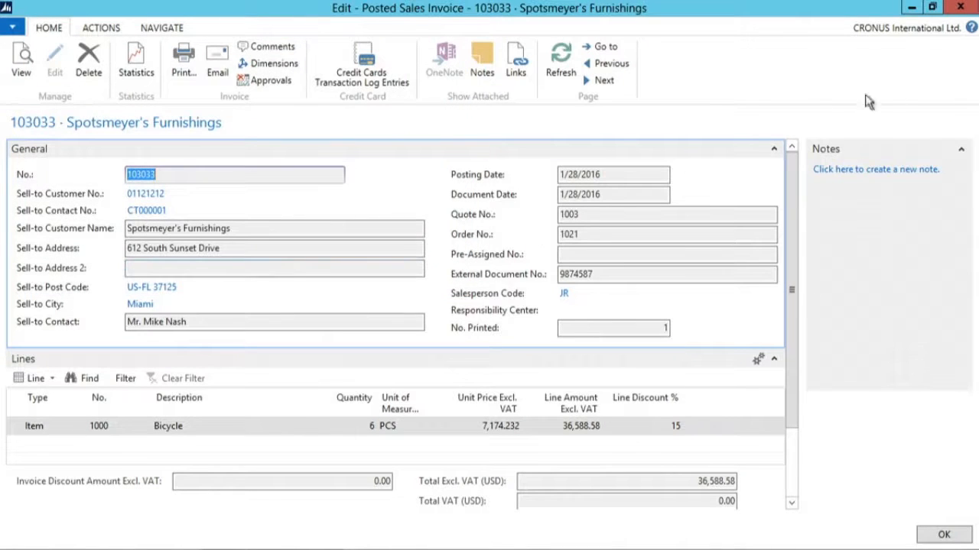
pyautogui.click(960, 8)
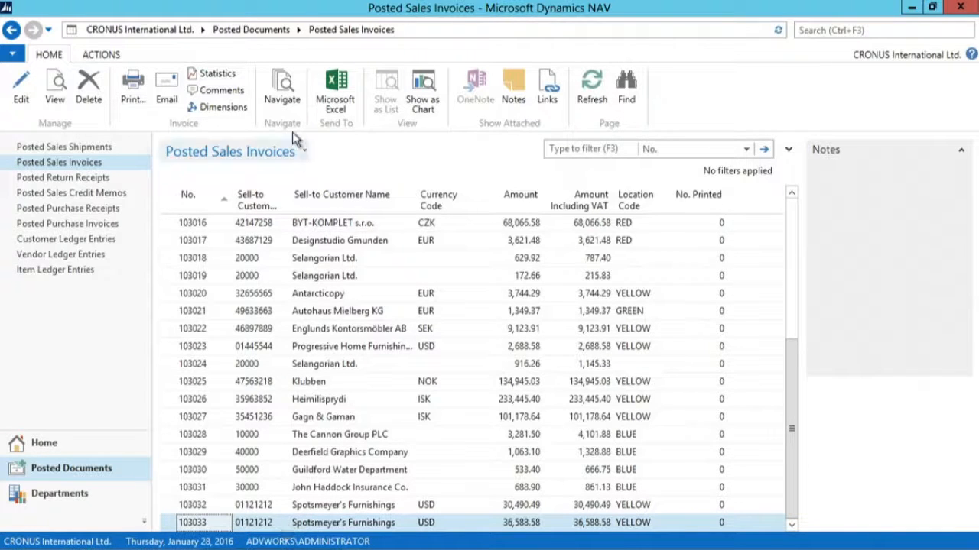
# Find the entries related to the latest Spotsmeyer's Furnishings invoice and examine its general ledger entries.
pyautogui.click(275, 90)
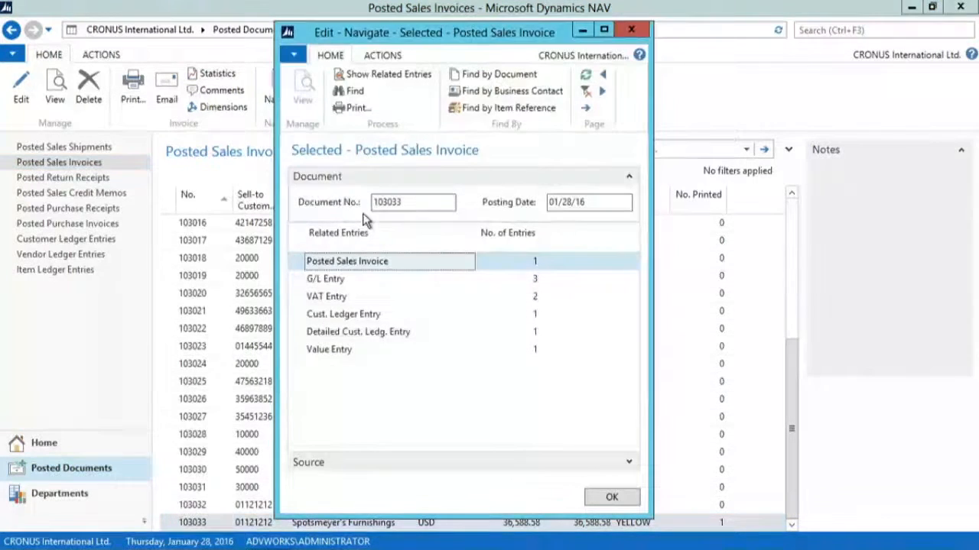
pyautogui.click(374, 282)
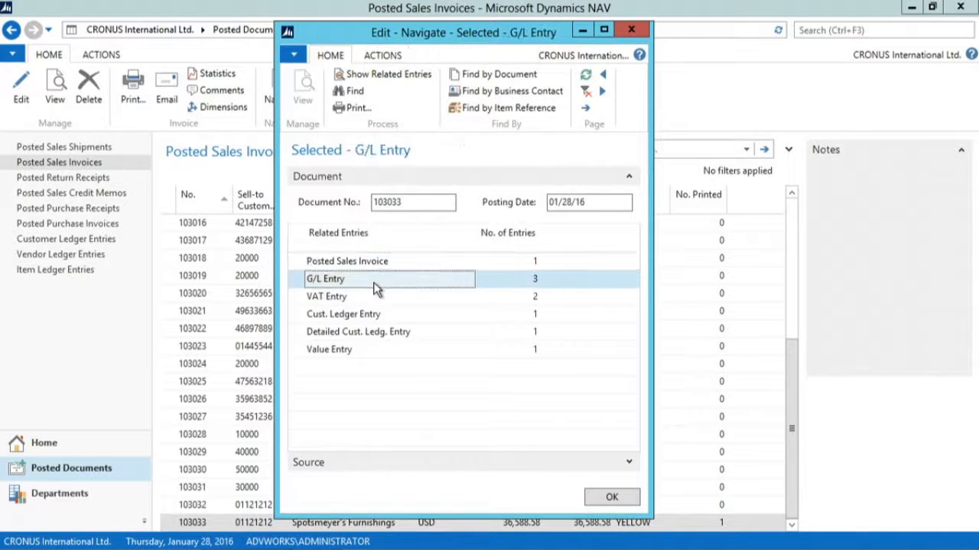
pyautogui.click(398, 76)
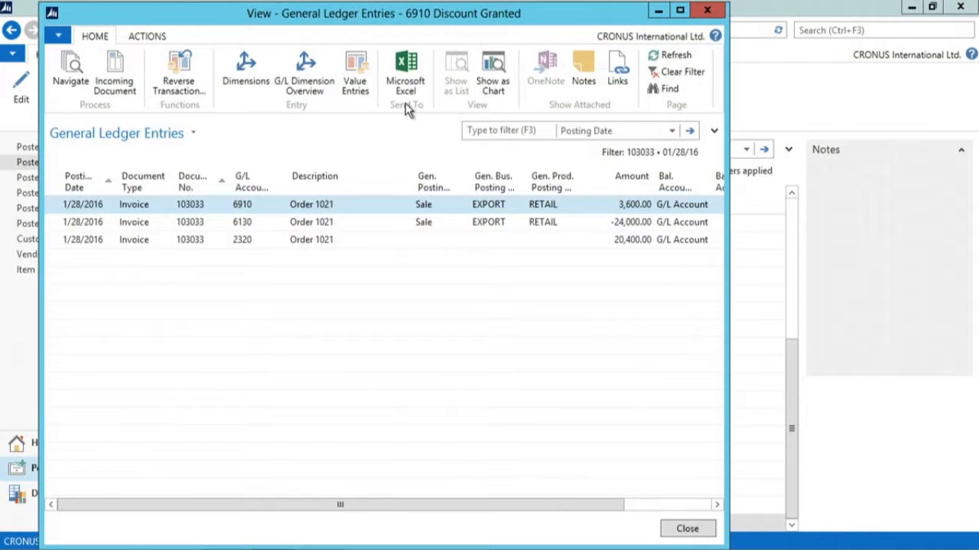
pyautogui.press('Escape')
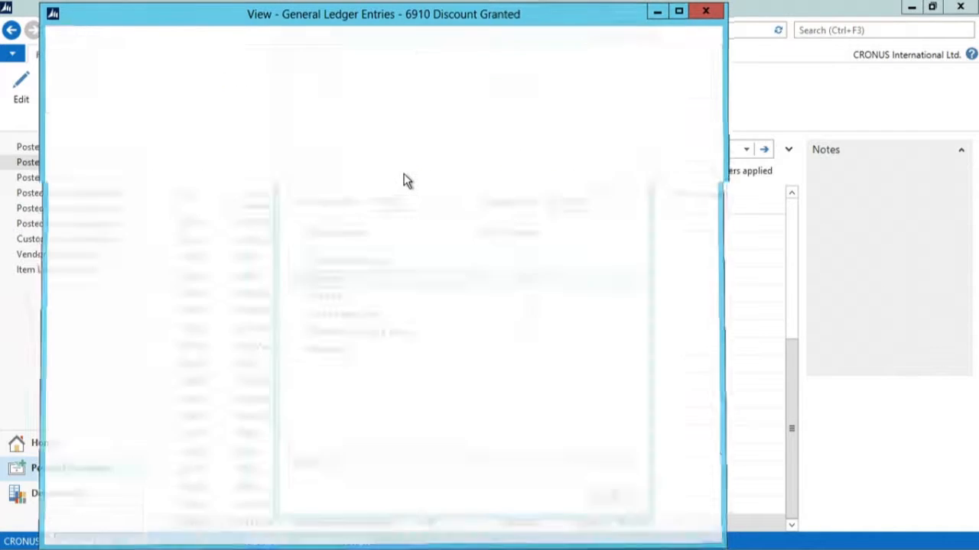
# Examine the invoice's customer ledger entry, then select Value Entry among its related entries.
pyautogui.click(371, 317)
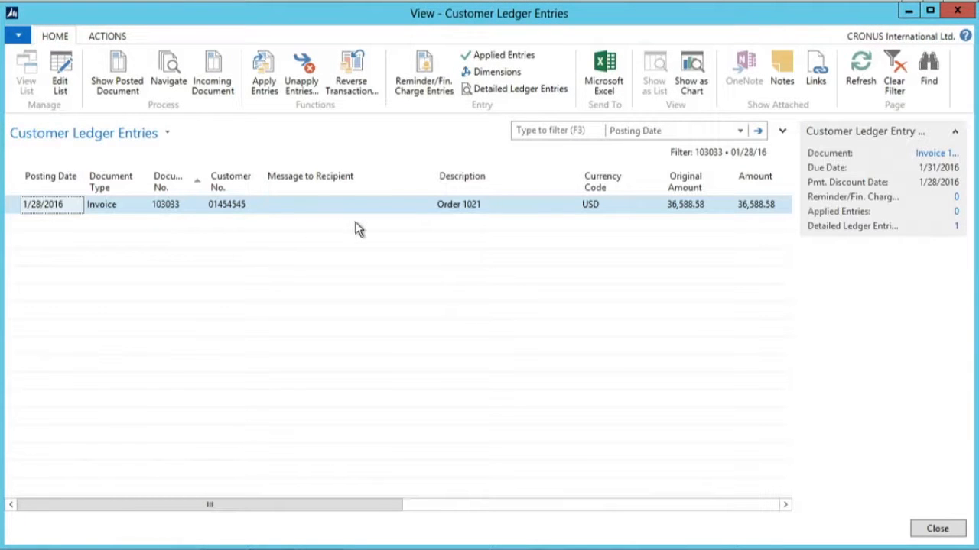
pyautogui.press('Escape')
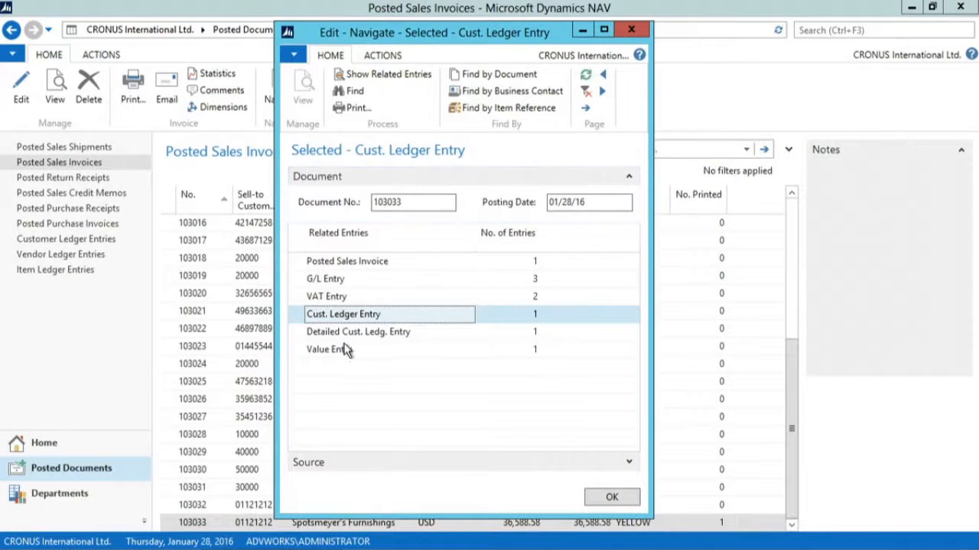
pyautogui.click(343, 351)
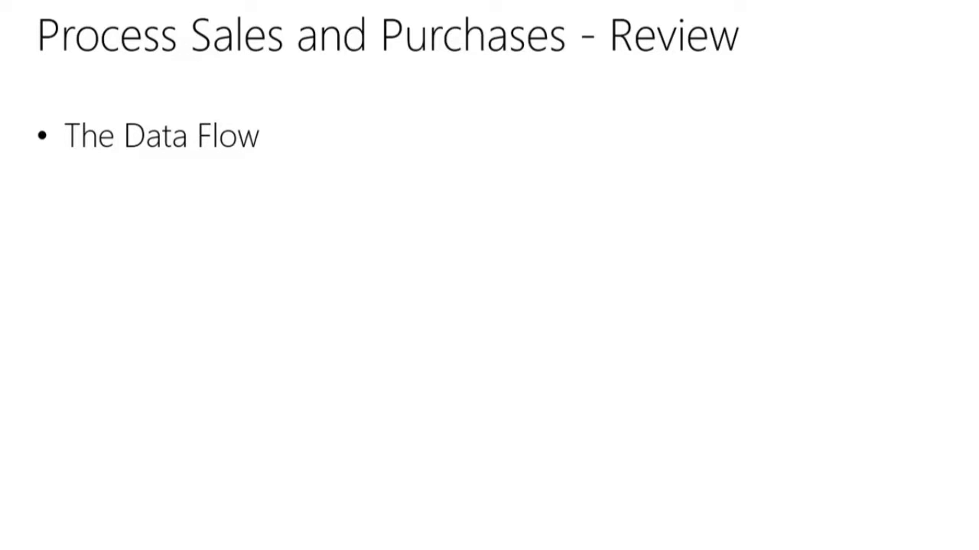
pyautogui.press('Right')
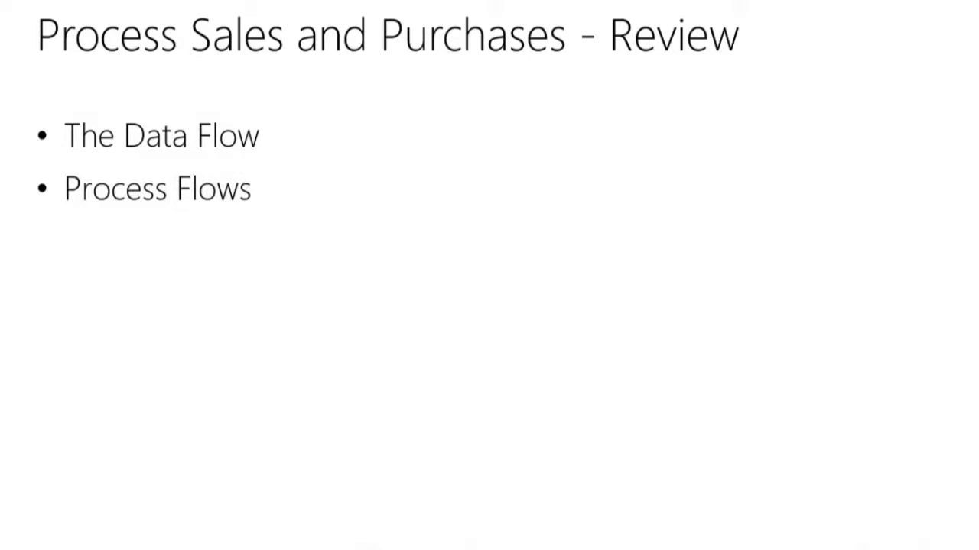